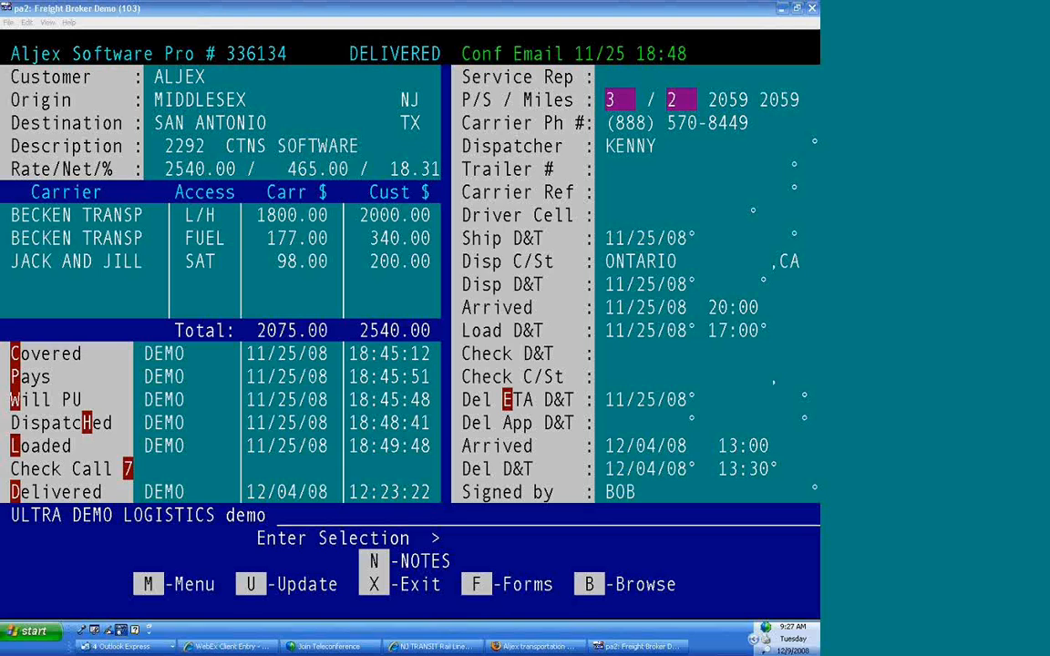
Step: Review the shipment's delivery status and its carrier and customer charge lines on the dispatch record
left_click(305, 43)
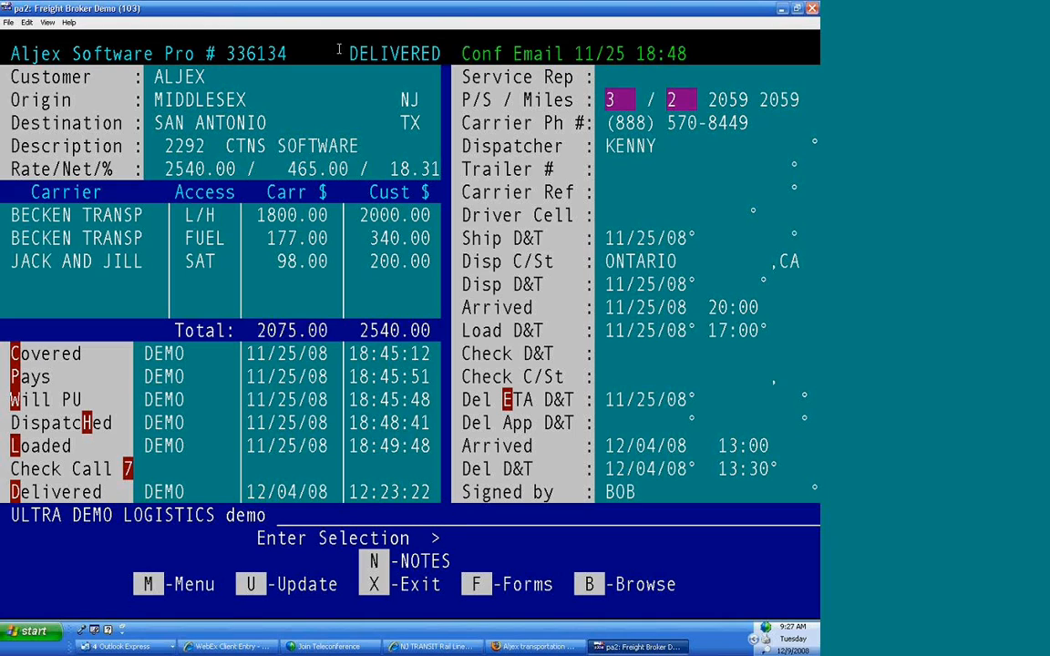
left_click_drag(339, 49, 442, 52)
left_click(415, 76)
left_click_drag(11, 206, 428, 266)
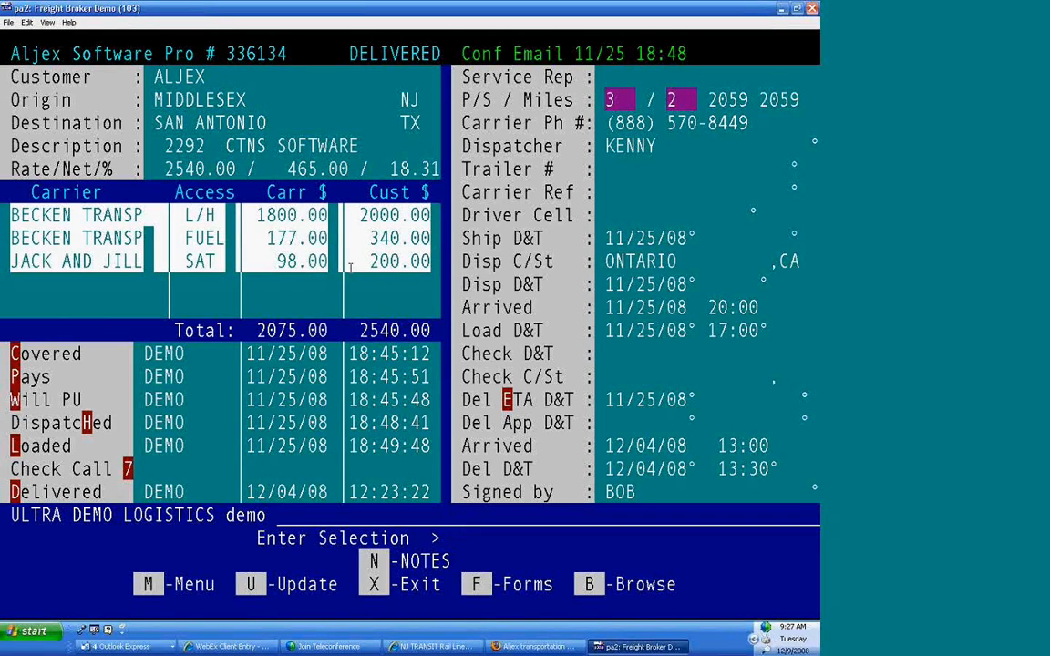
left_click(313, 287)
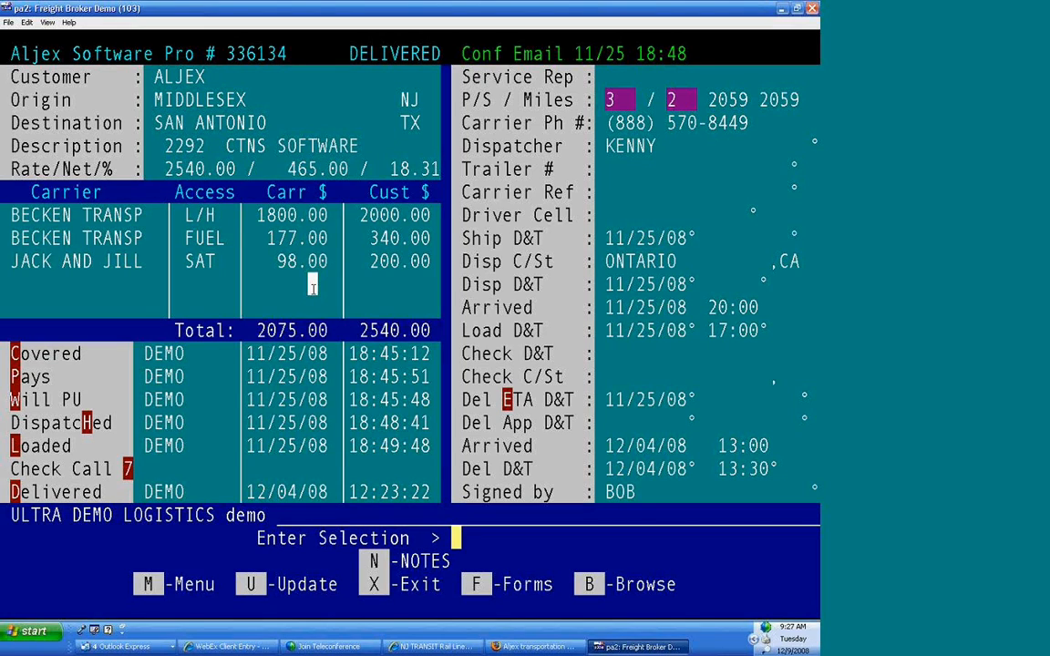
Step: Archive and release the delivered shipment, rating the carrier 4 for pickup on time, delivery on time and check calls
key("r")
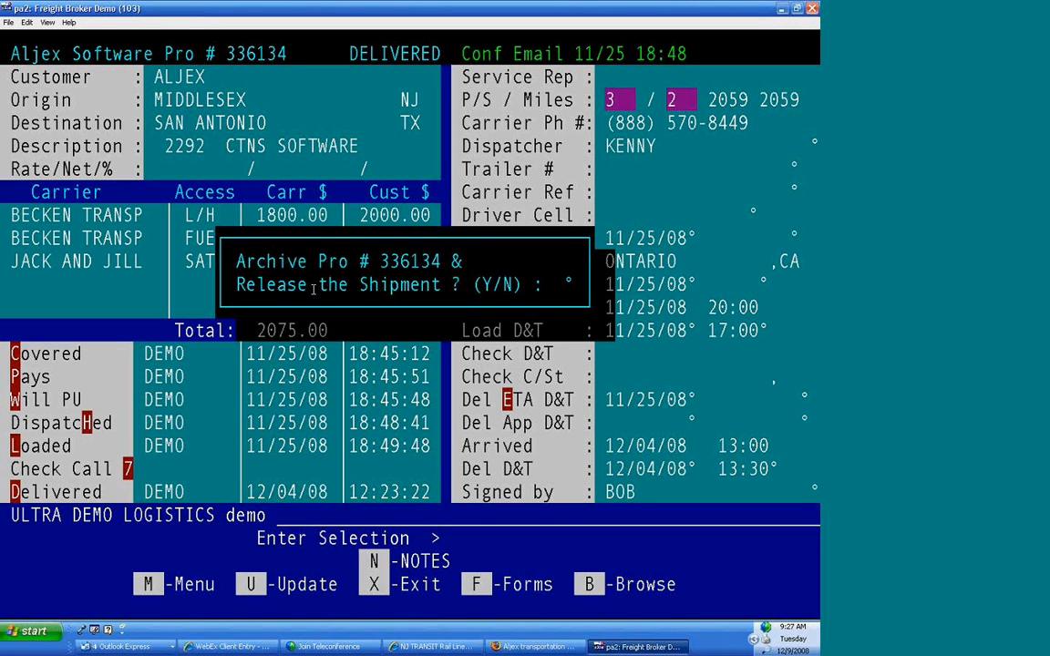
key("y")
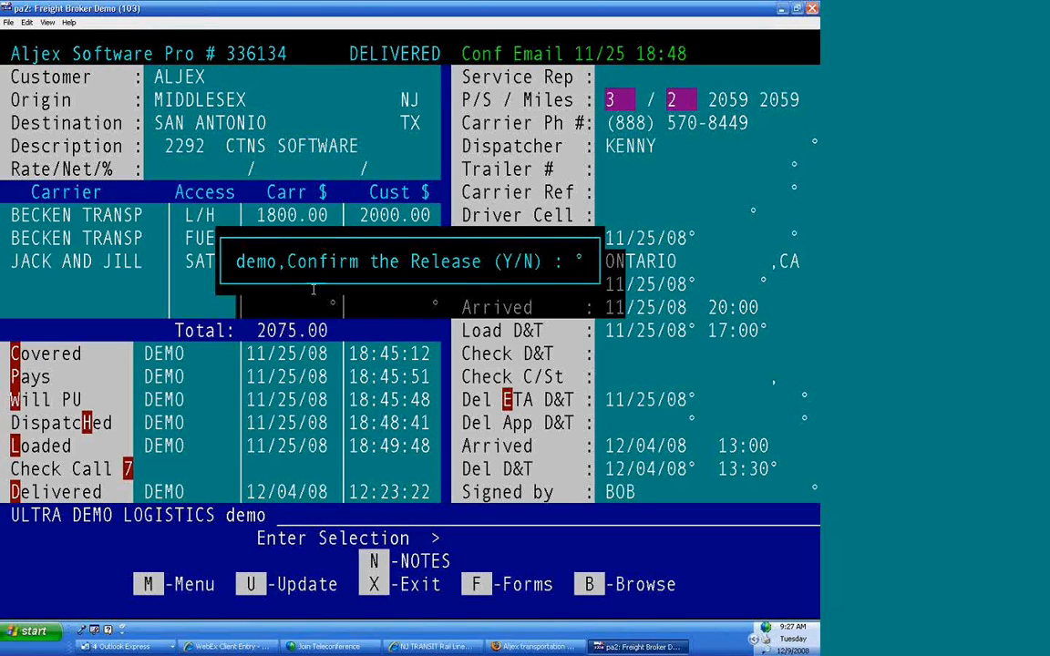
type("y444")
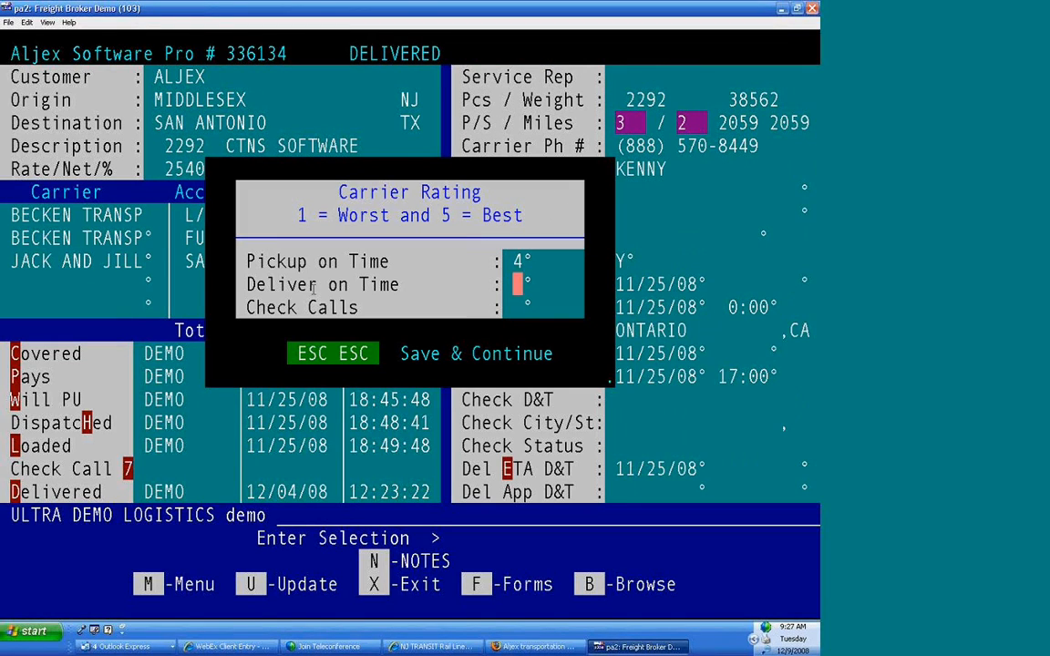
key("Escape")
key("Escape")
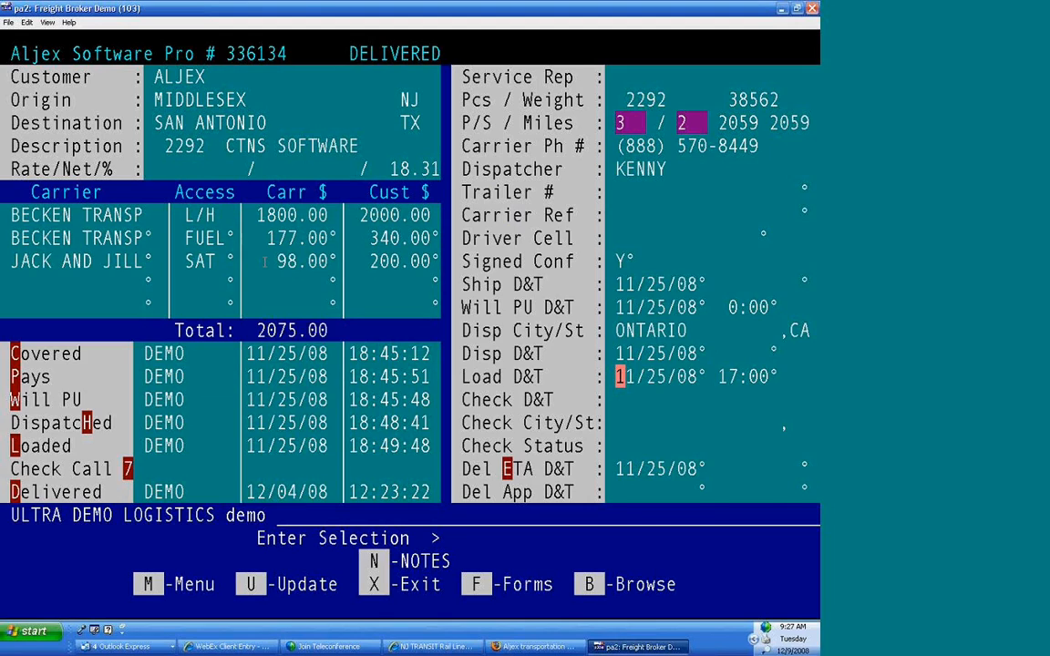
key("Escape")
key("Escape")
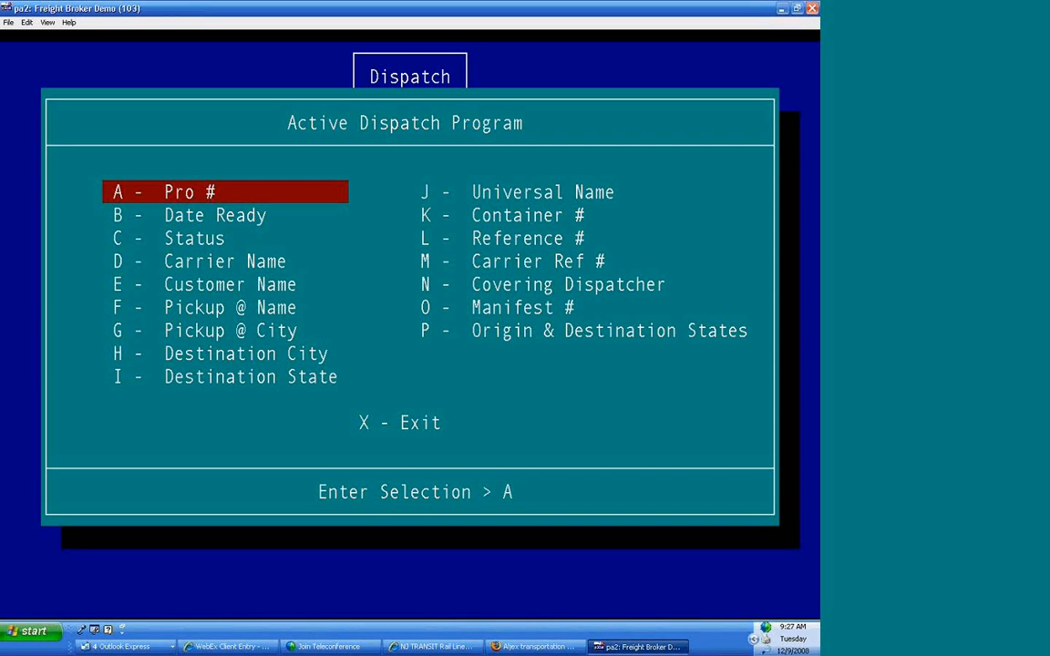
Step: Leave the dispatch program and go to the Invoice File within the accounting invoicing functions
key("Escape")
key("2")
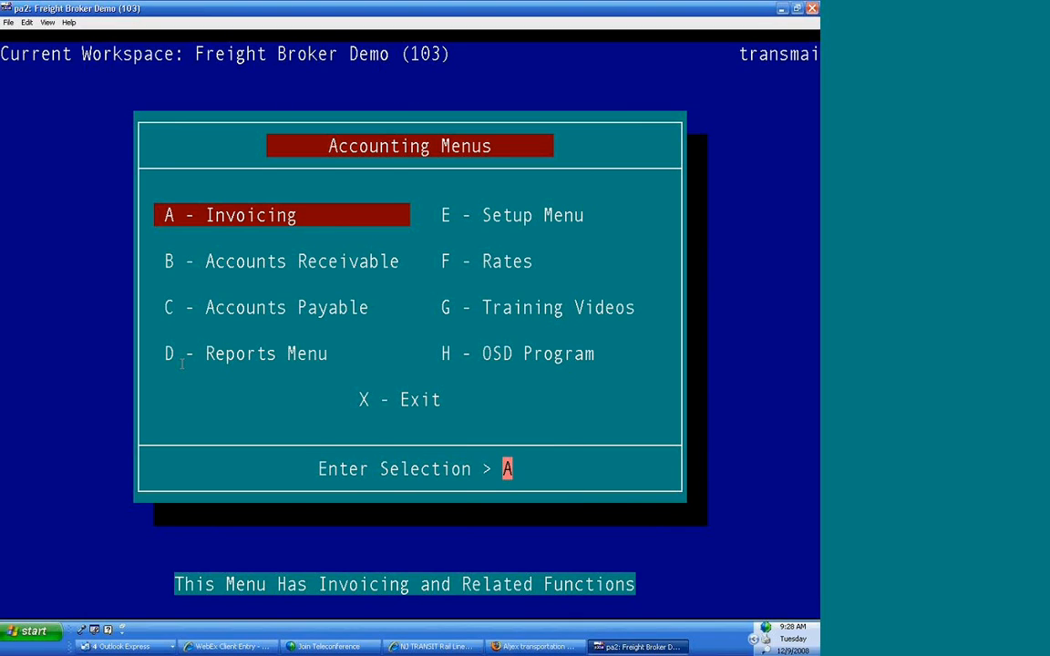
key("Return")
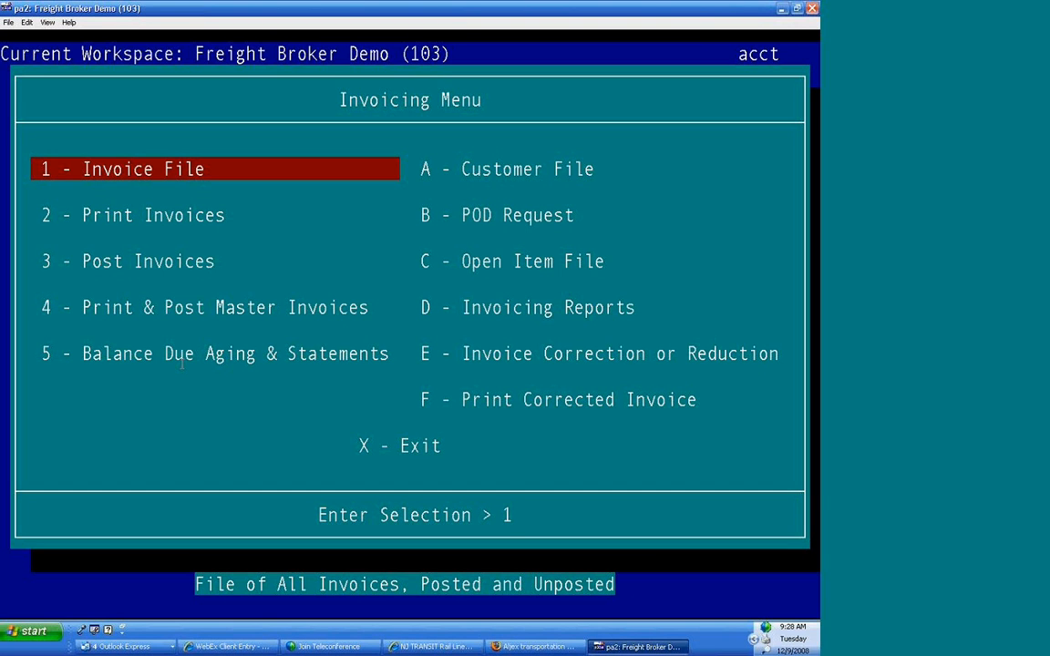
key("Return")
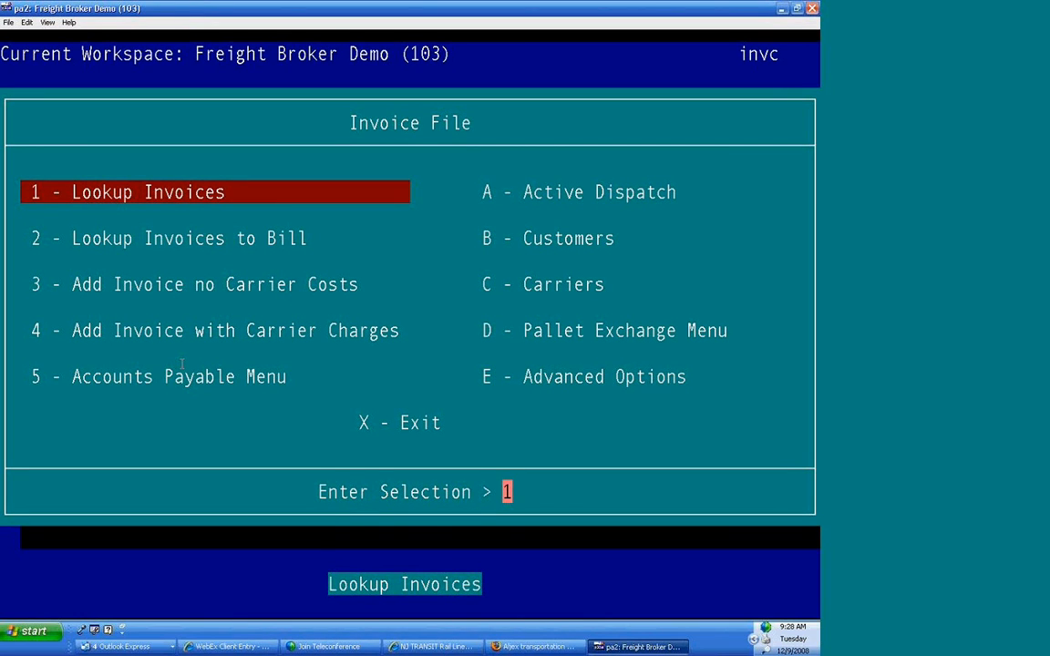
Step: Look up the released shipment's invoice by its Pro #
key("Return")
key("Down")
key("Down")
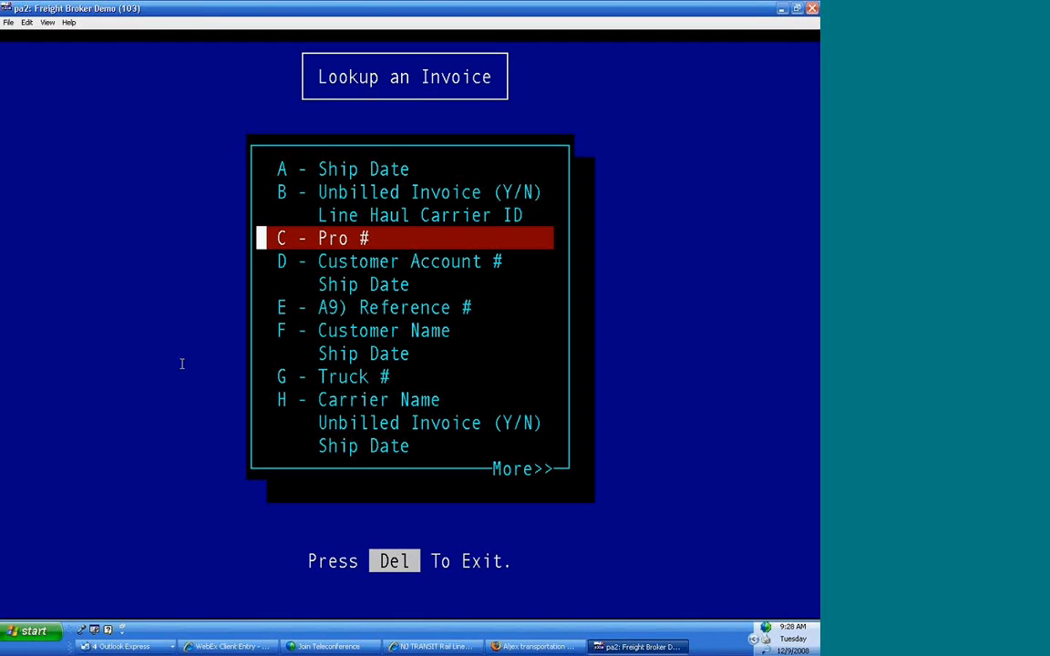
key("Return")
type("336134")
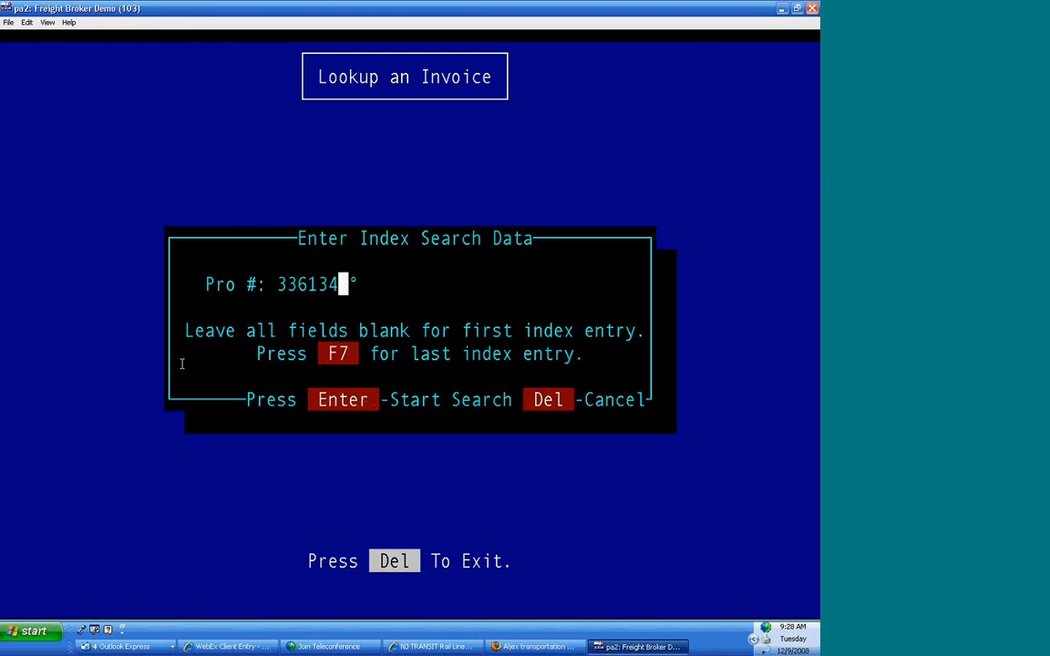
key("Return")
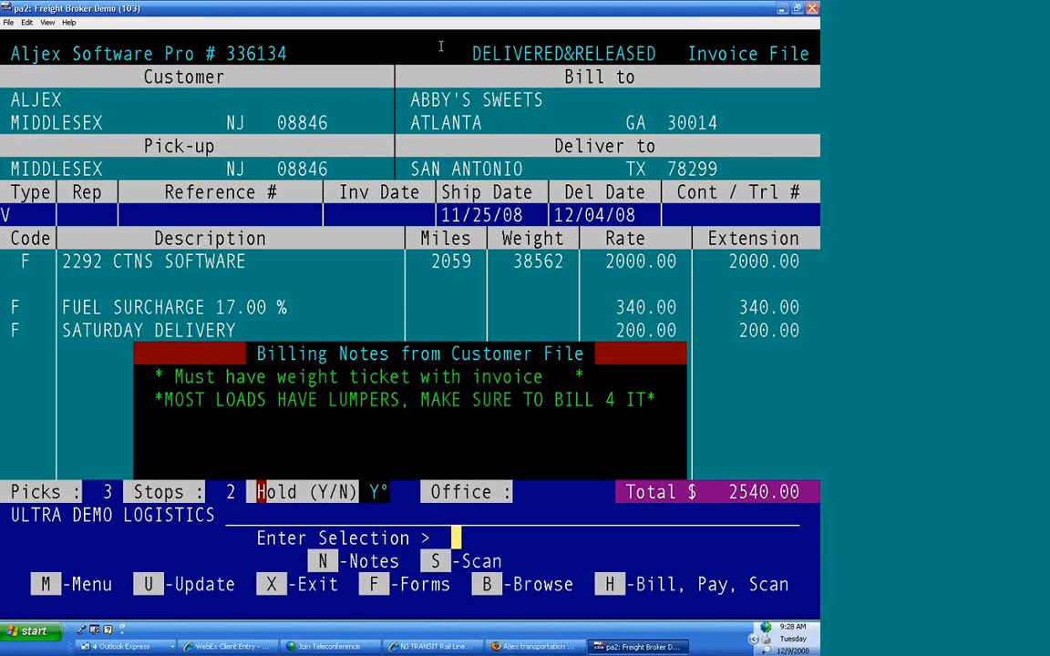
Step: Examine the invoice's release status and its detailed line items, returning to the main invoice screen
mouse_move(471, 48)
left_mouse_down()
mouse_move(657, 43)
mouse_move(806, 55)
left_mouse_up()
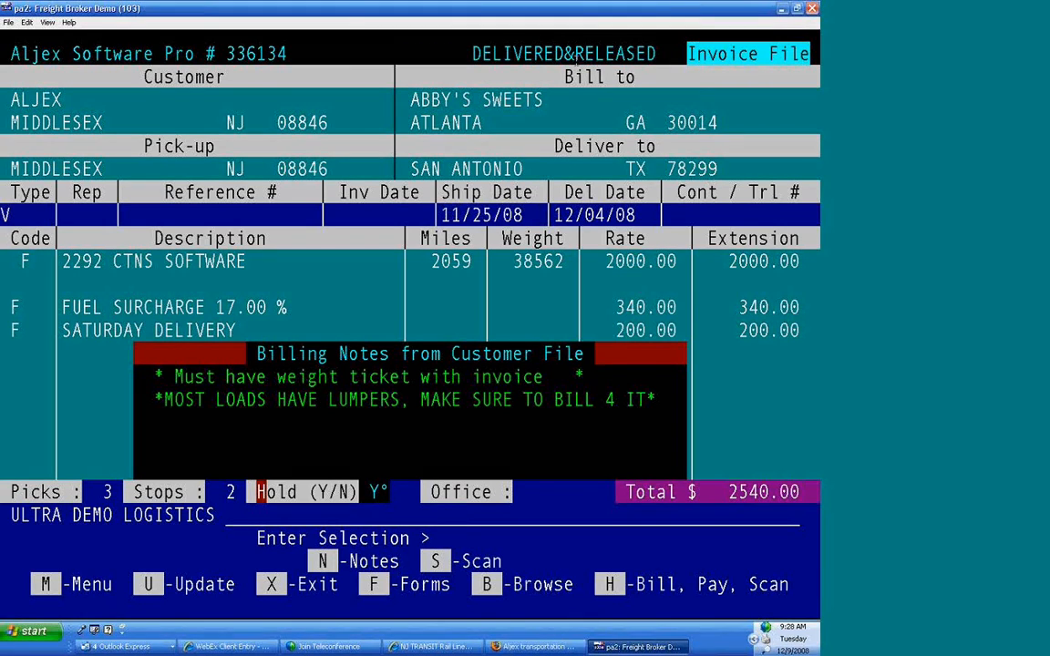
left_click(444, 40)
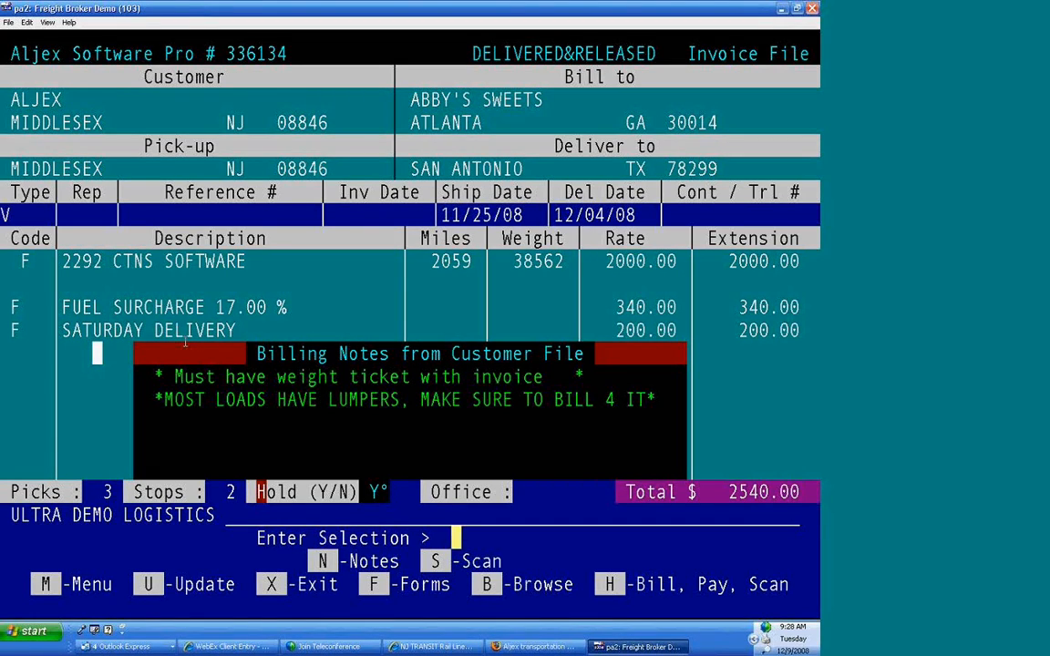
key("2")
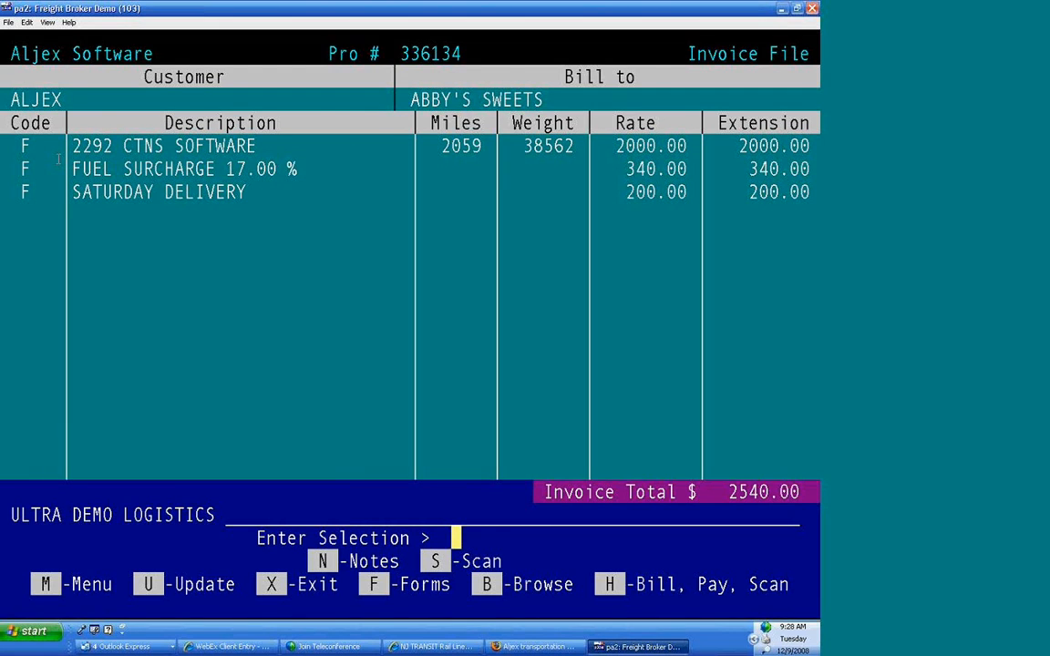
key("1")
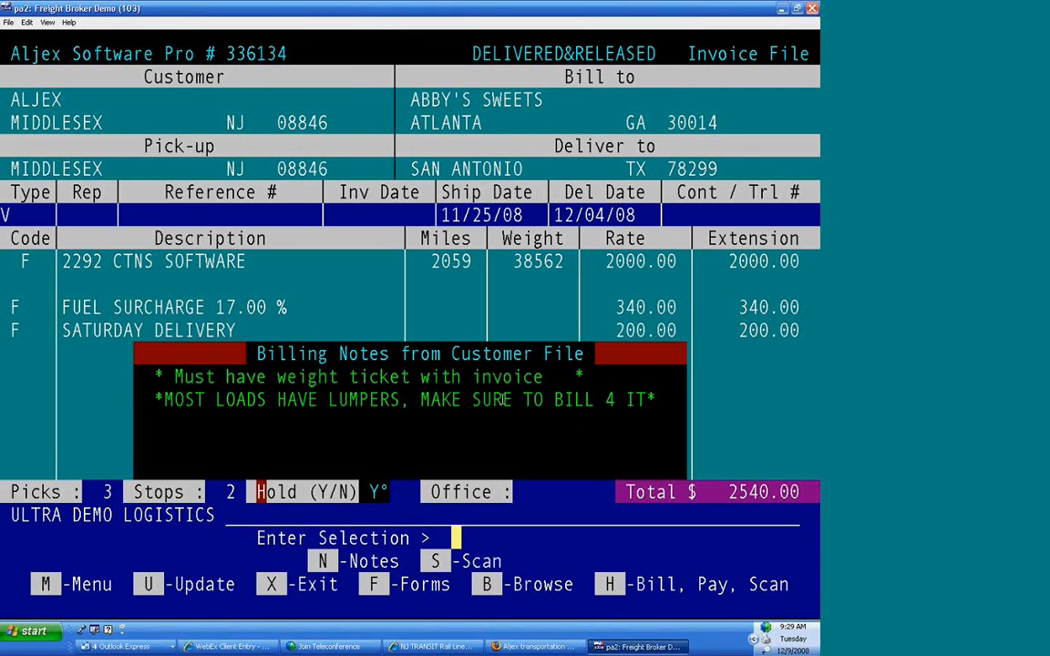
Step: Check the invoice's hold flag and remove the invoice from bill hold
left_click_drag(410, 483, 239, 507)
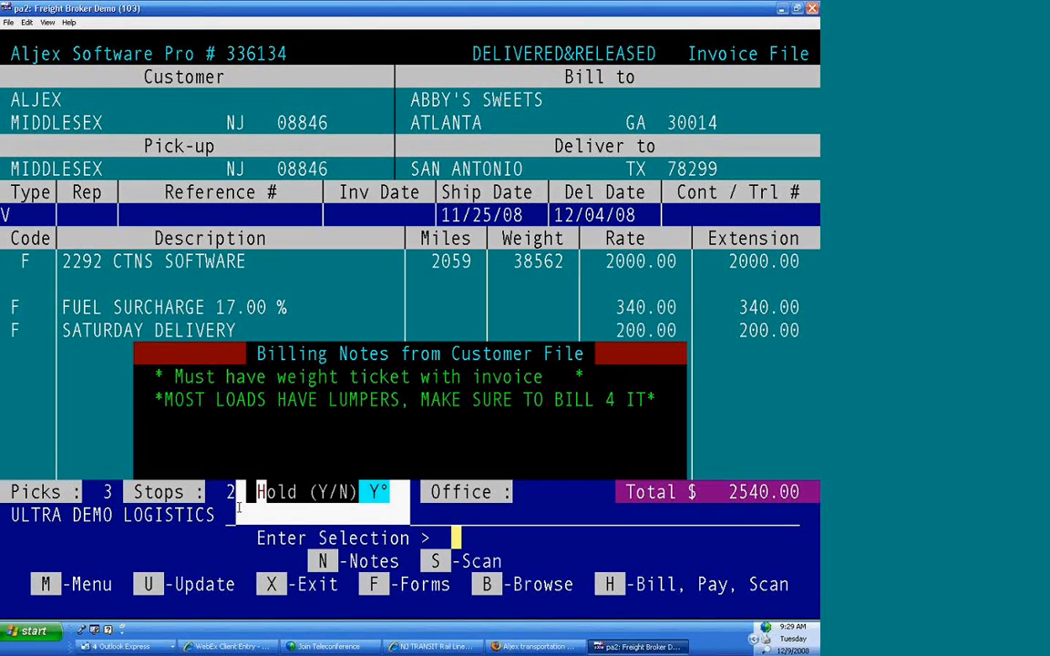
left_click(413, 513)
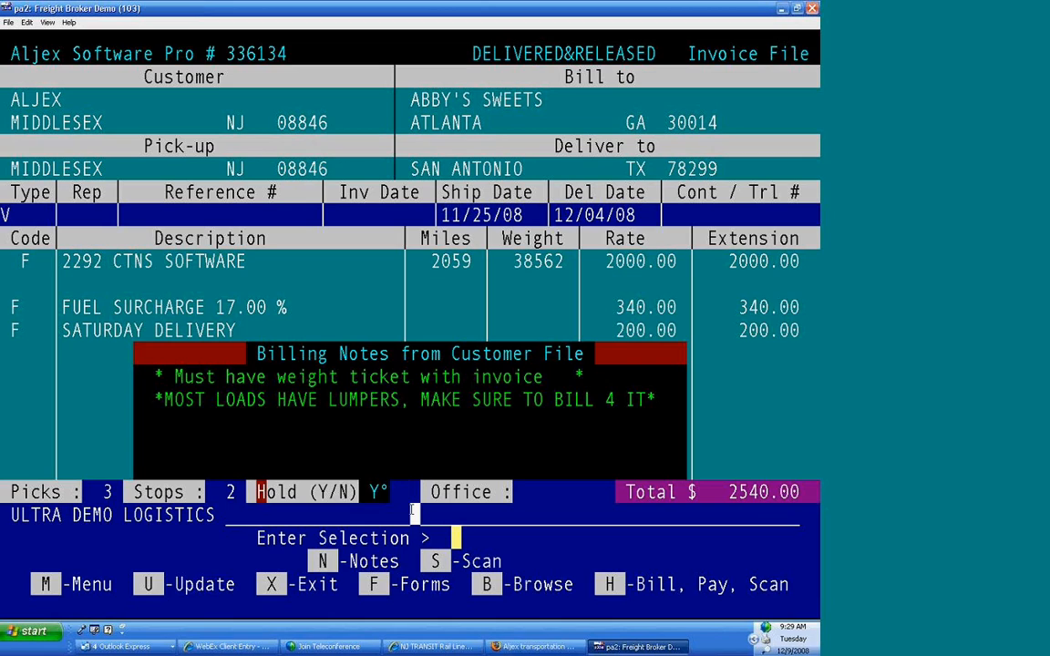
left_click_drag(564, 551, 792, 573)
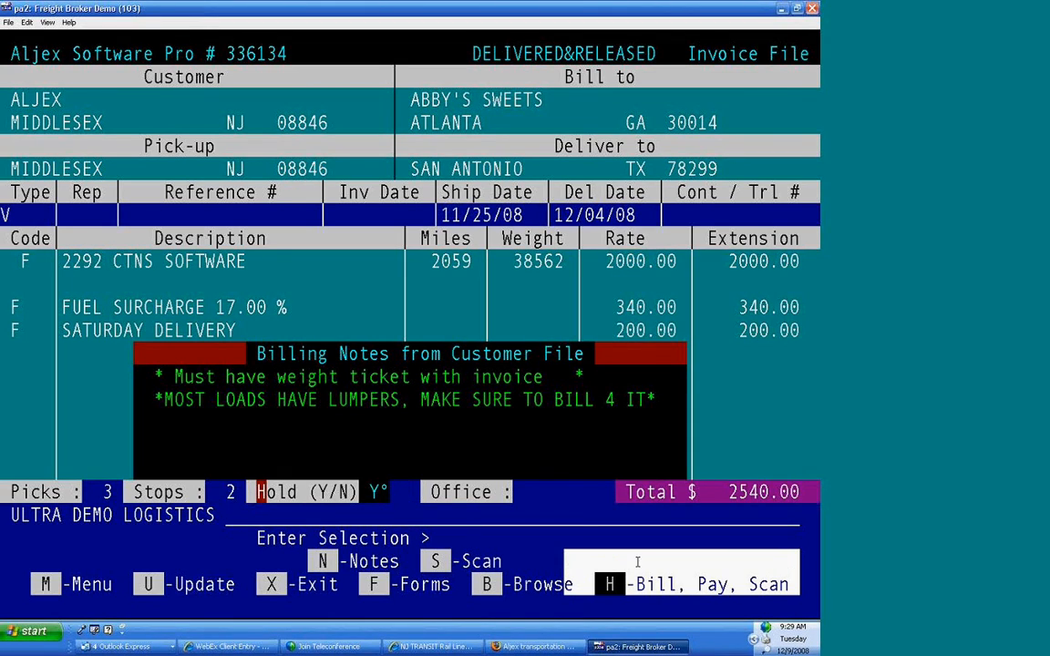
left_click(363, 310)
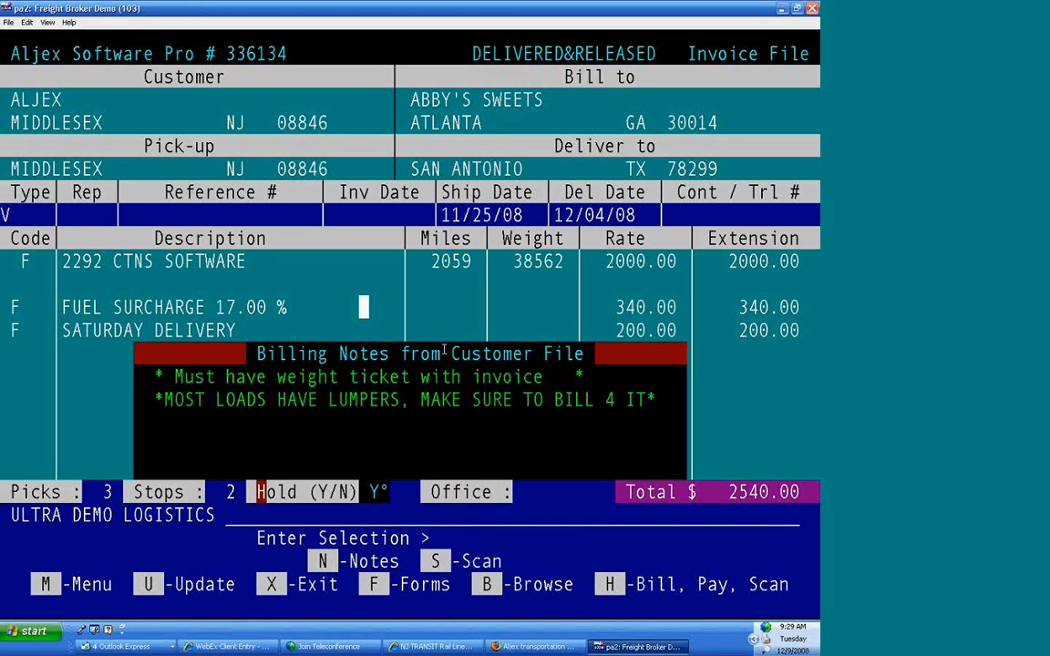
key("h")
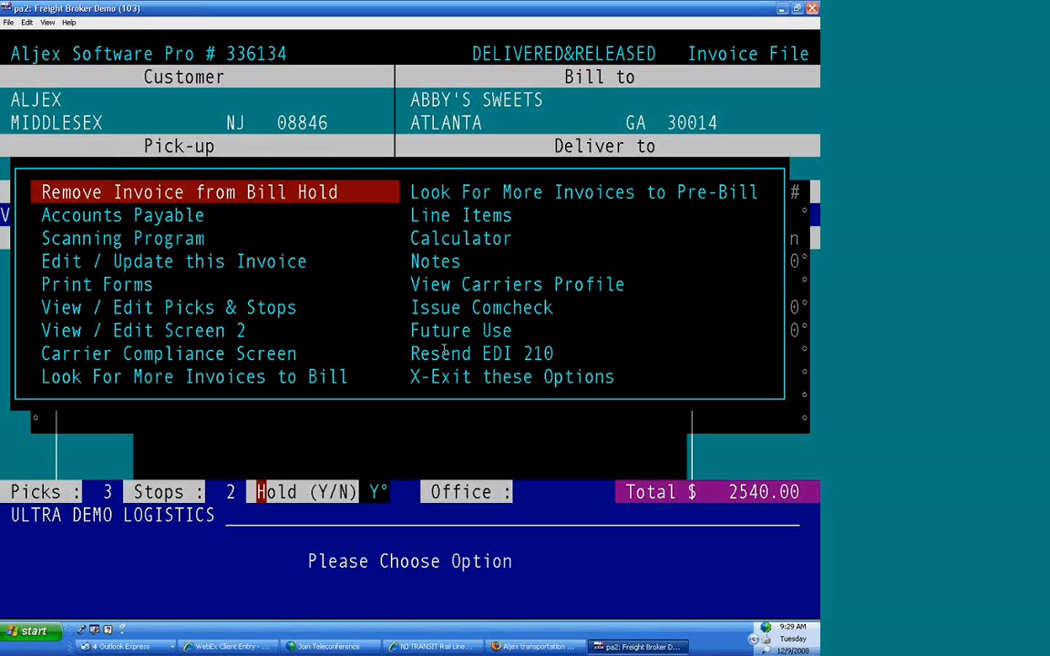
key("Return")
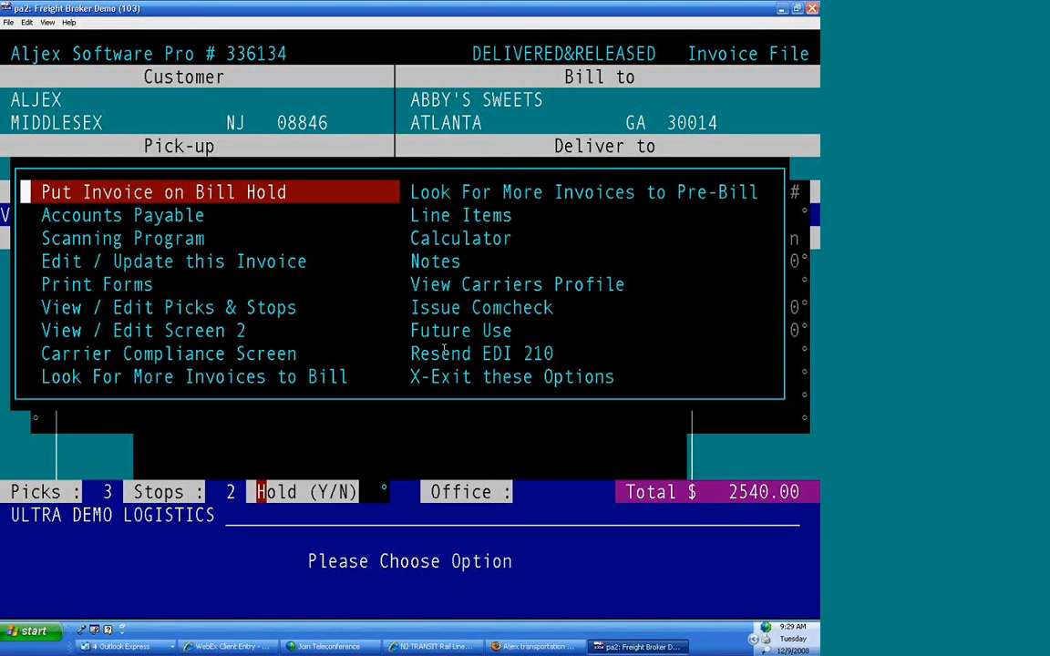
Step: Open the accounts payable aging record for the Becken Transport line of 1800.00 on this invoice
key("Down")
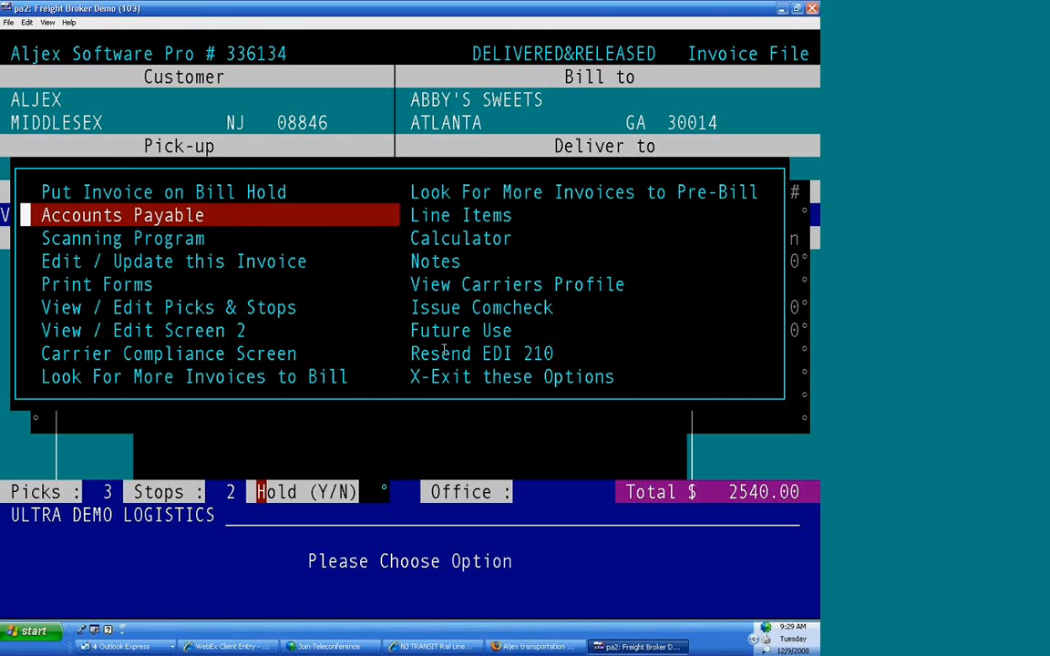
key("Return")
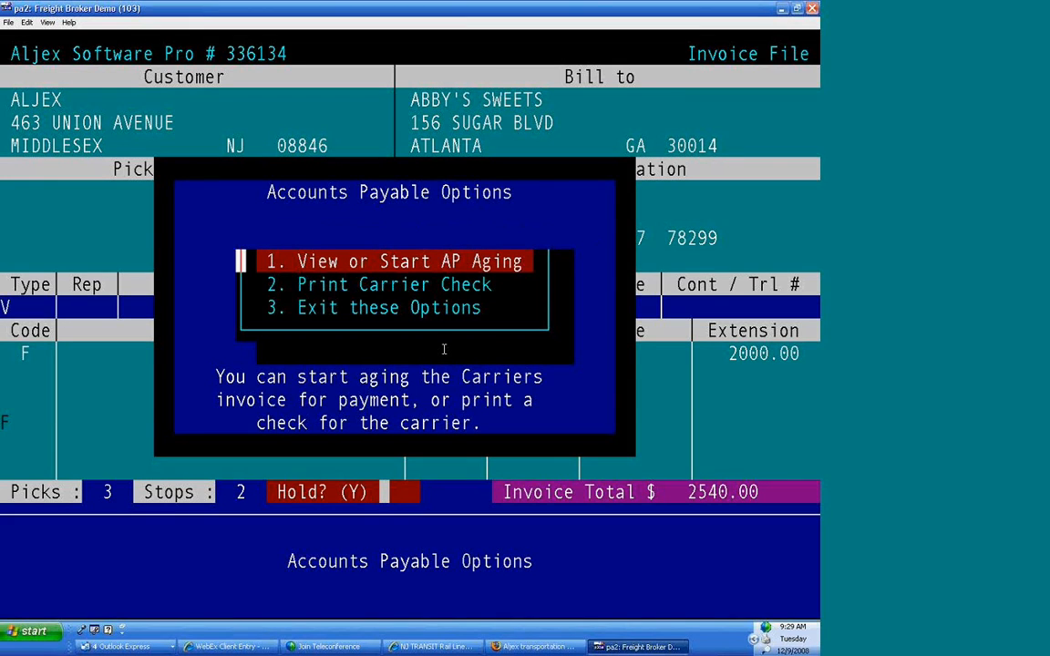
key("Return")
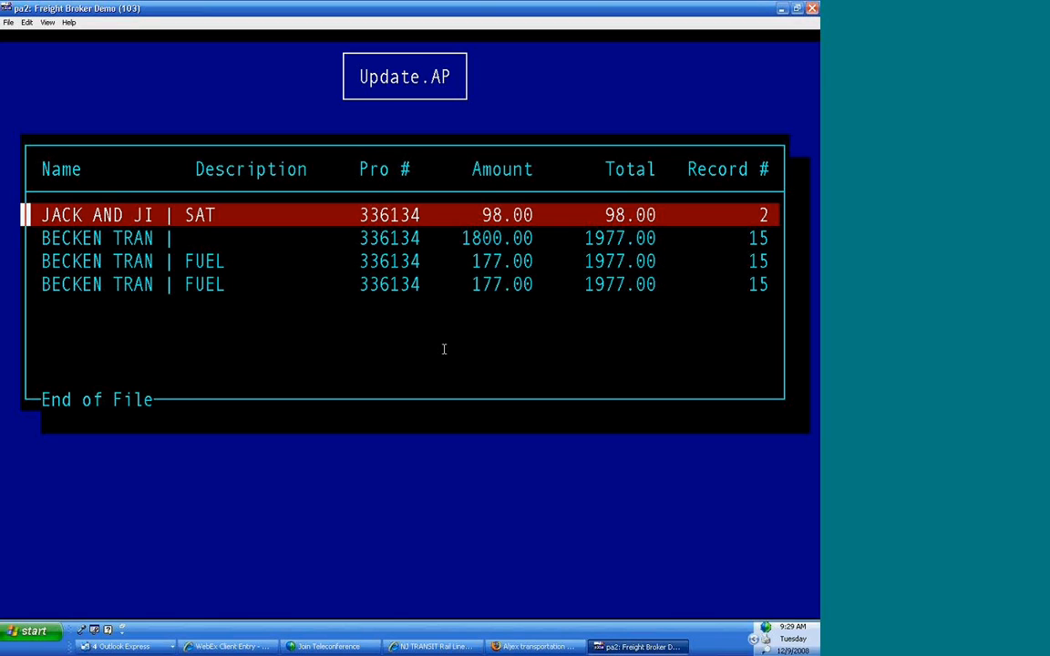
key("Down")
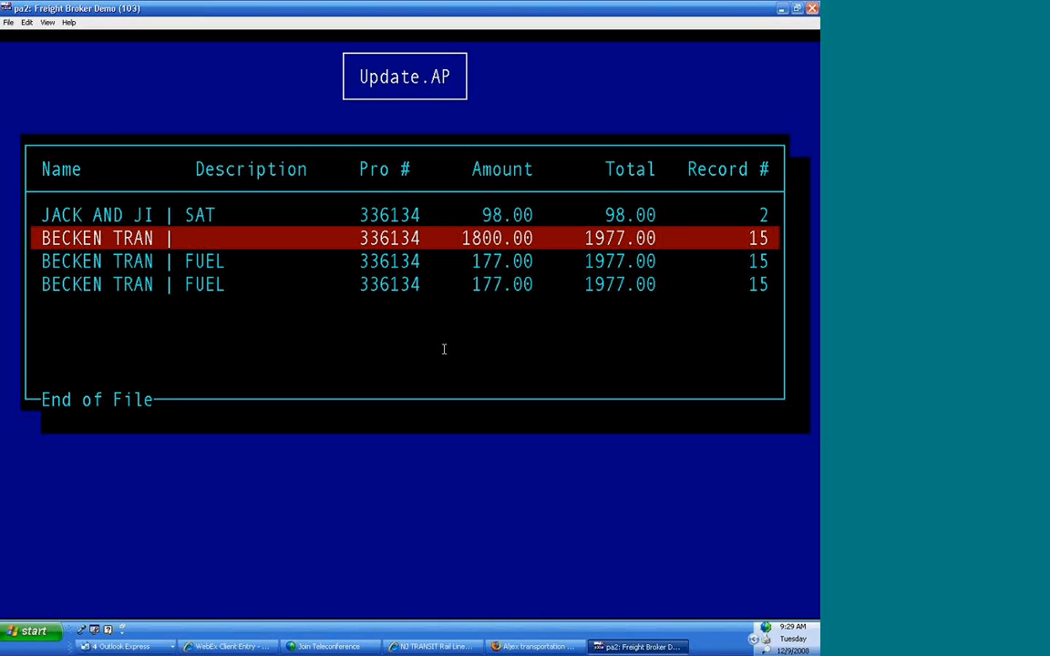
key("Return")
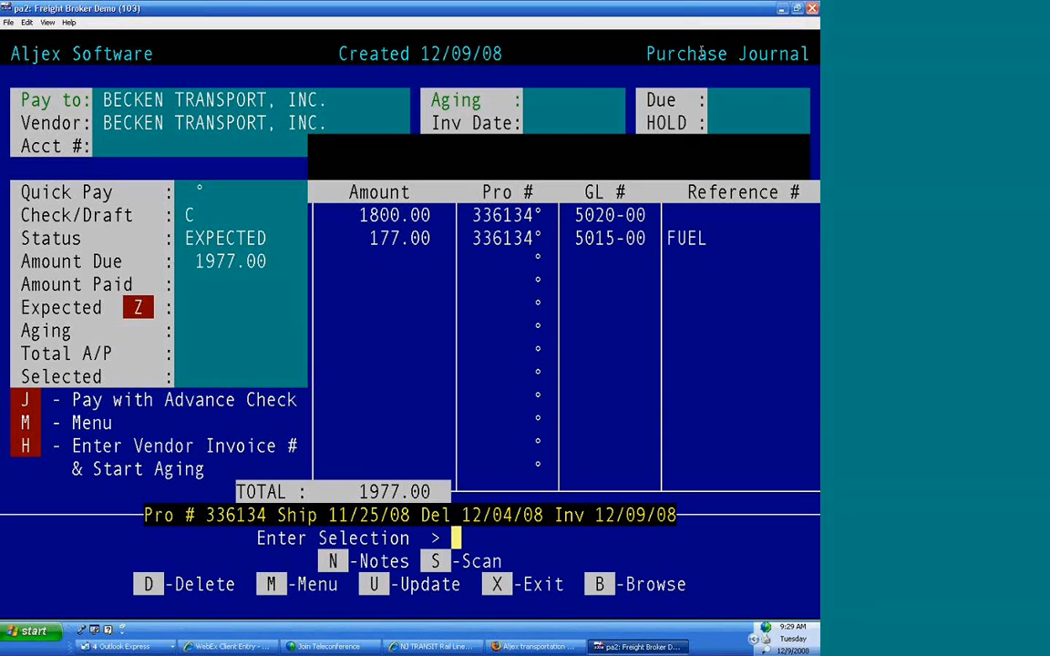
Step: Examine the payable's status, amount due and individual line amounts in the Purchase Journal
left_click_drag(35, 236, 267, 241)
left_click_drag(199, 283, 102, 262)
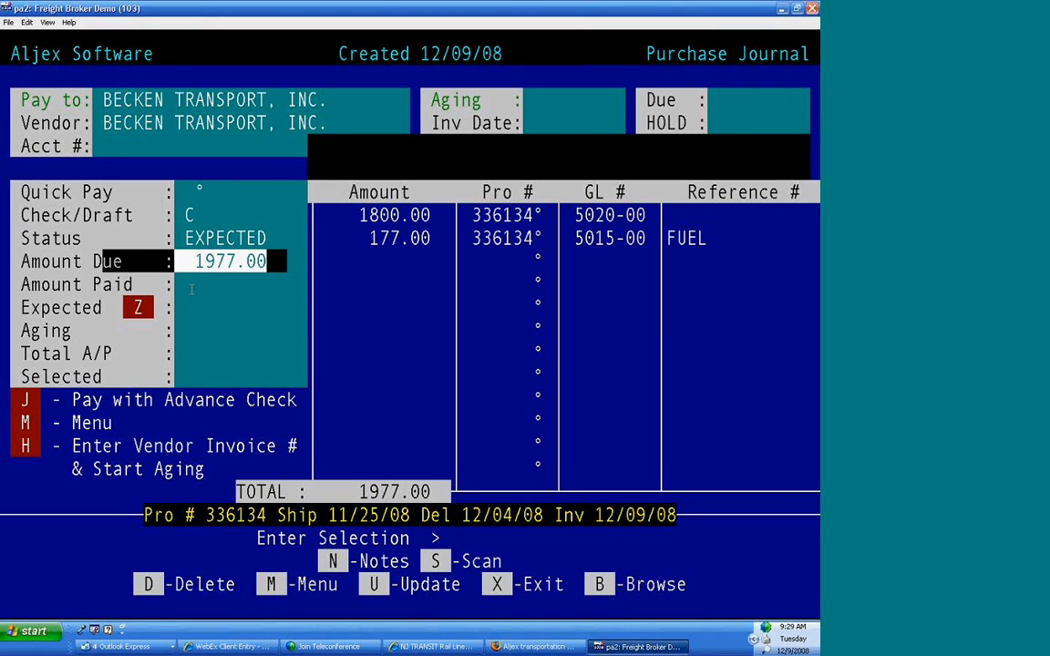
left_click(195, 287)
left_click_drag(354, 216, 430, 217)
left_click_drag(354, 239, 430, 242)
left_click(281, 307)
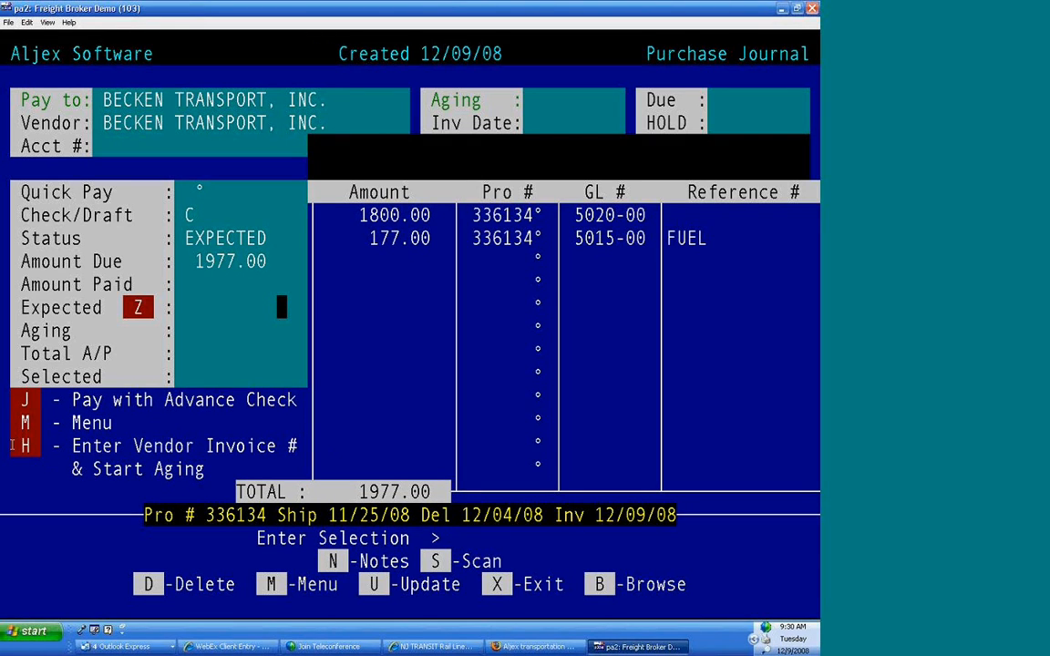
Step: Begin vendor invoice entry and aging for the Becken Transport payable, continuing the AP process without a W-9 on file
left_click_drag(11, 445, 293, 461)
left_click(265, 423)
key("h")
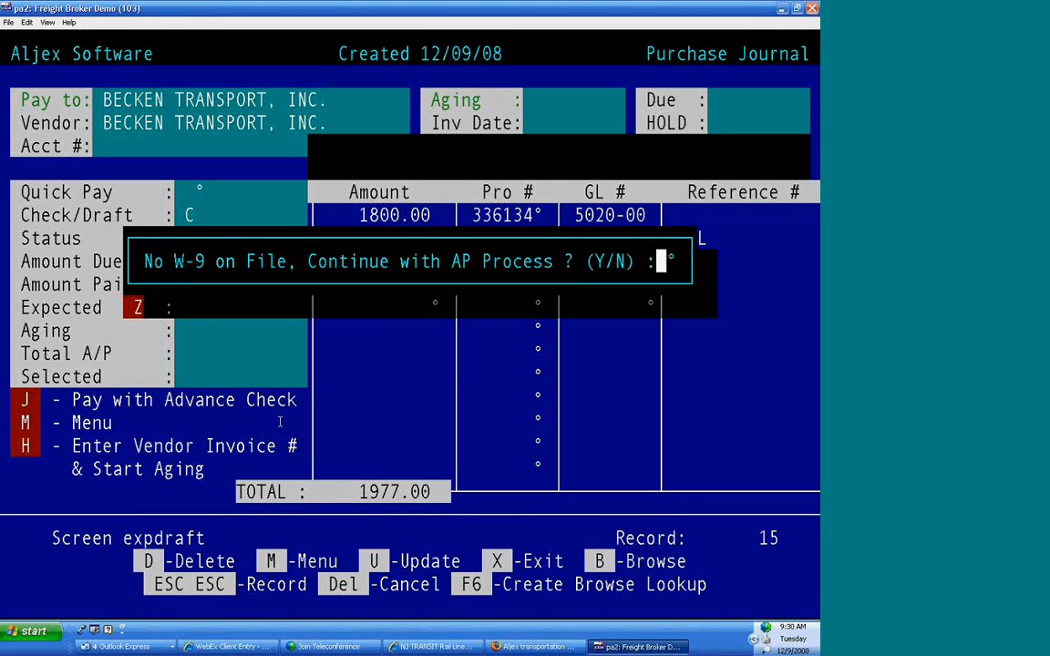
key("y")
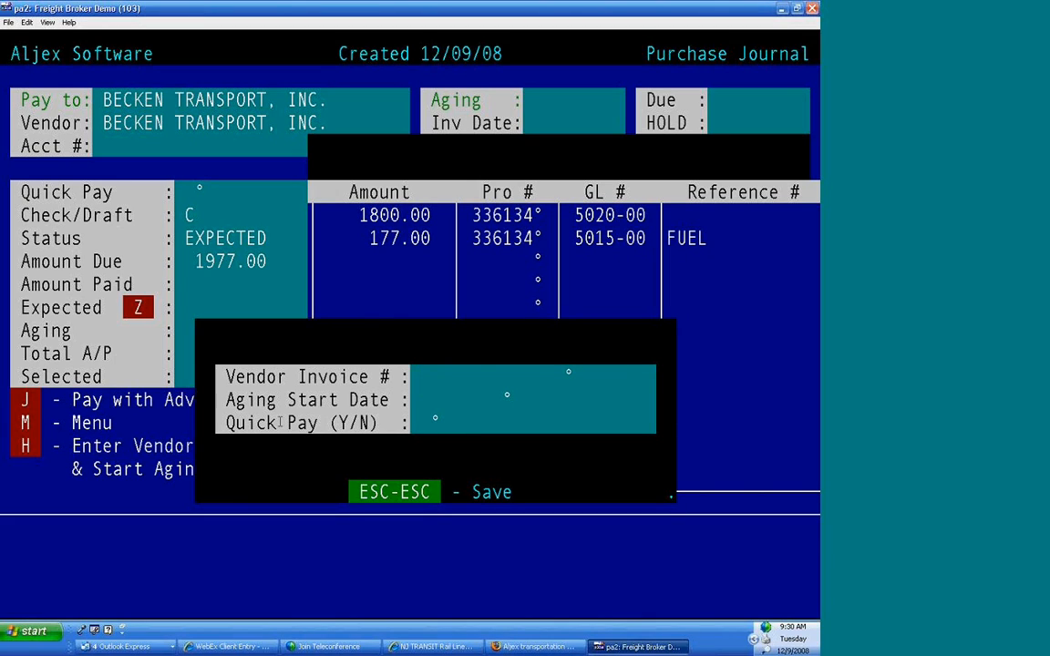
Step: Save vendor invoice number 6985 with aging start date 12/09/08 and Quick Pay set to N
type("6985")
key("Return")
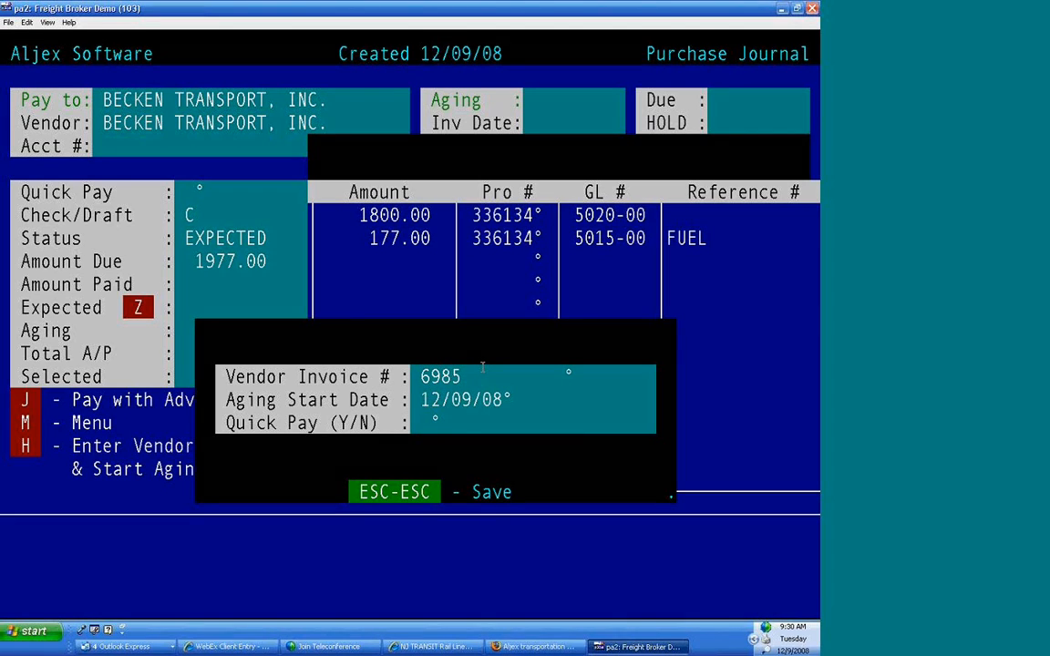
key("Return")
type("N")
key("Escape")
key("Escape")
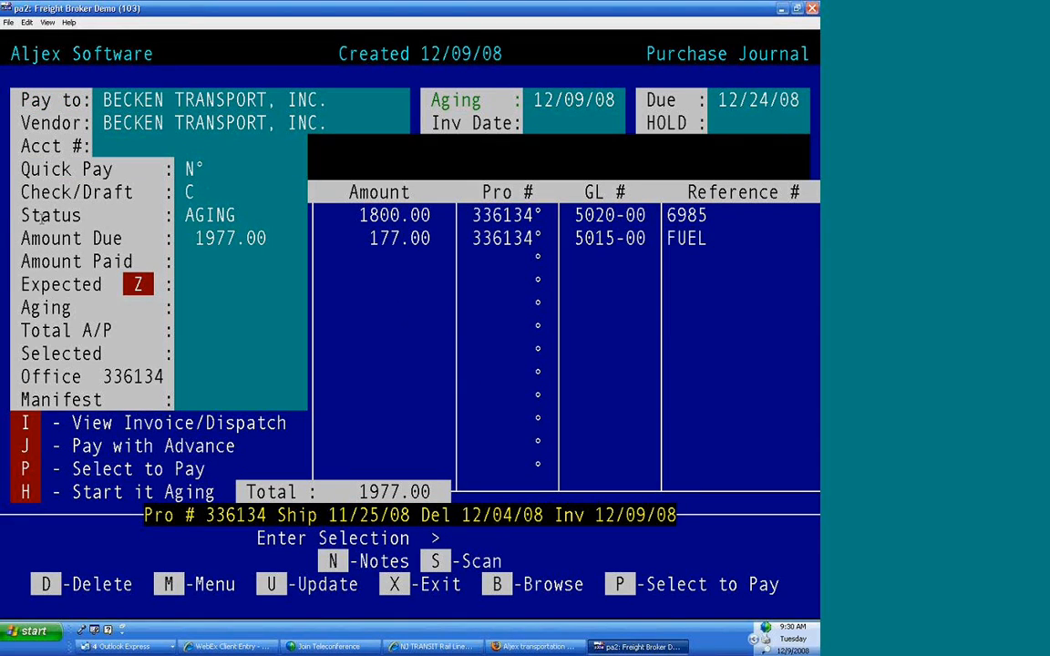
Step: Check the status of the Becken Transport payable in the Purchase Journal and return to the invoice's payables list
left_click_drag(21, 215, 243, 218)
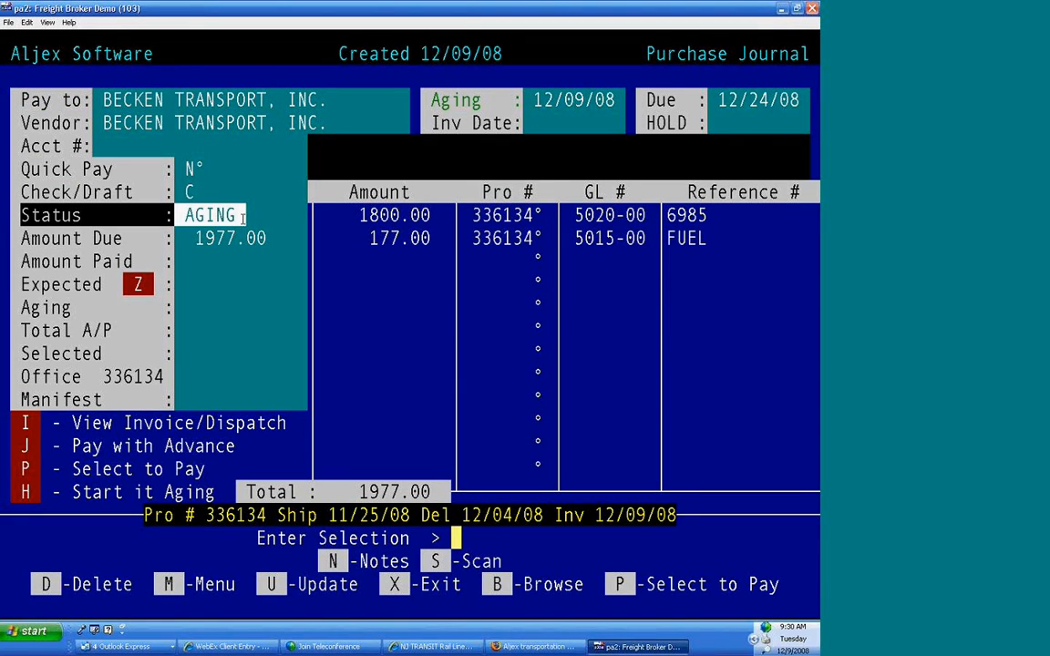
left_click(230, 377)
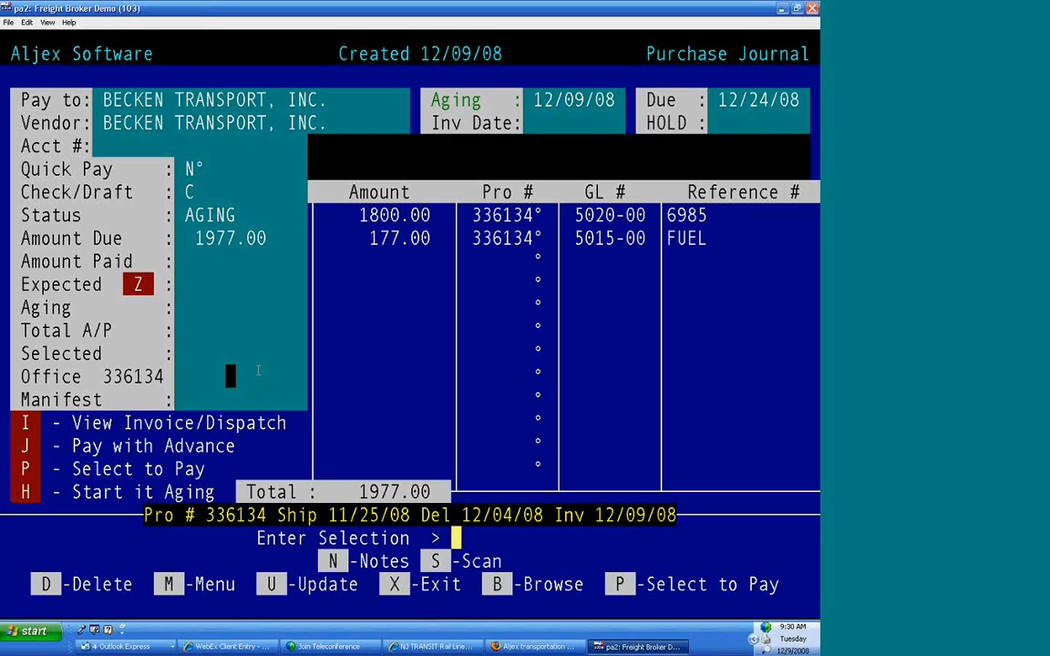
key("u")
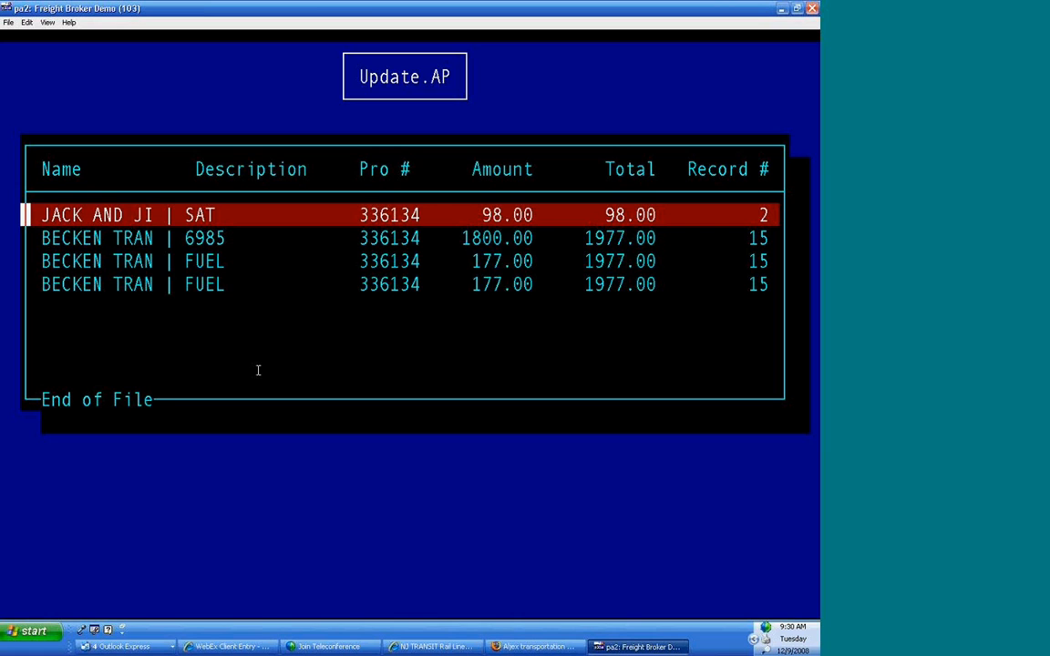
Step: Leave the payables list and open the Scanning Program for the invoice on pro number 336134
key("Escape")
key("Down")
key("Down")
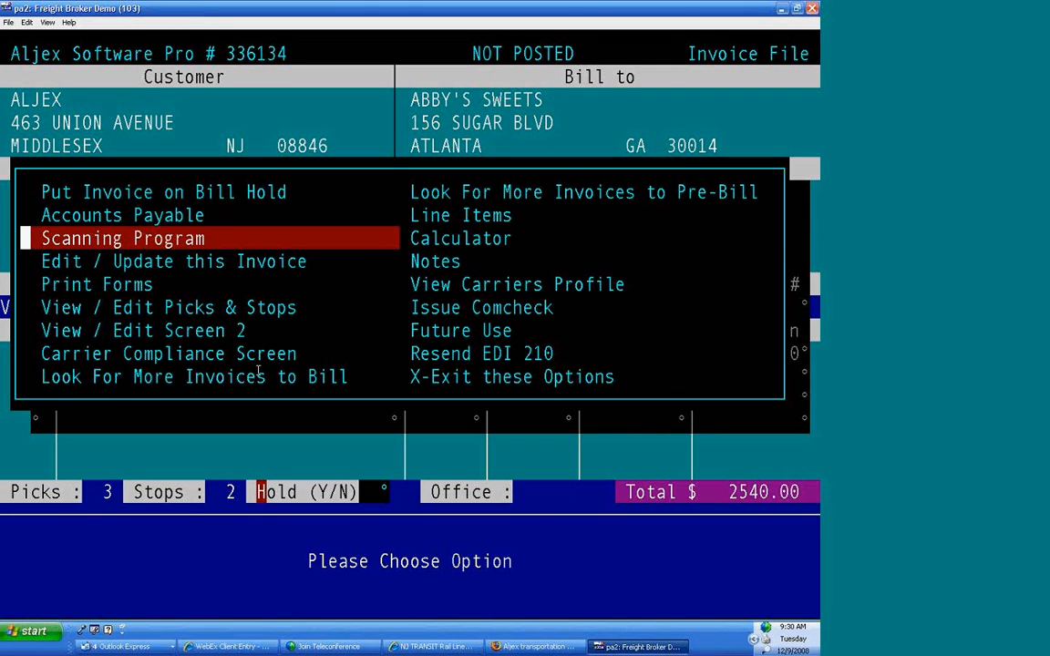
key("Return")
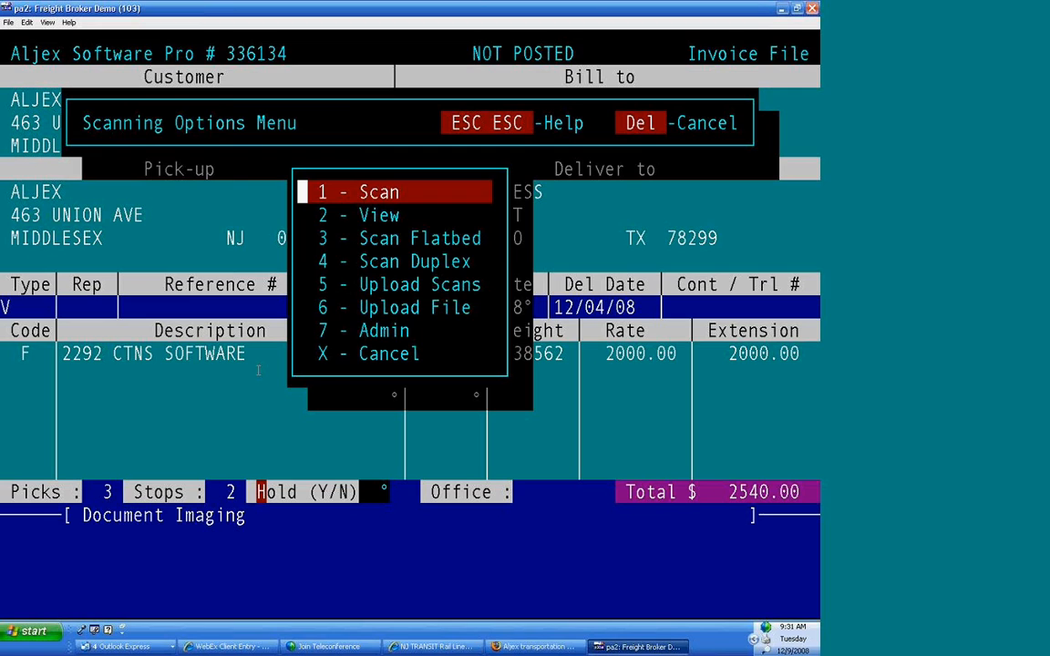
Step: Start a scan of Public (Bills of Lading) documents for the invoice with a sheet count of 0
key("Delete")
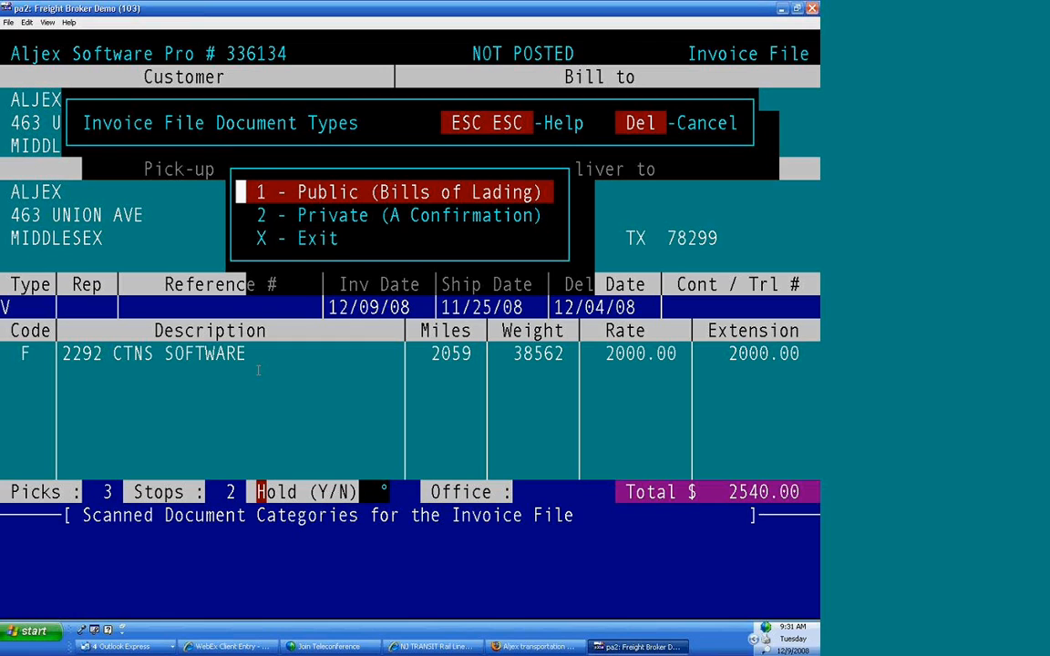
key("Return")
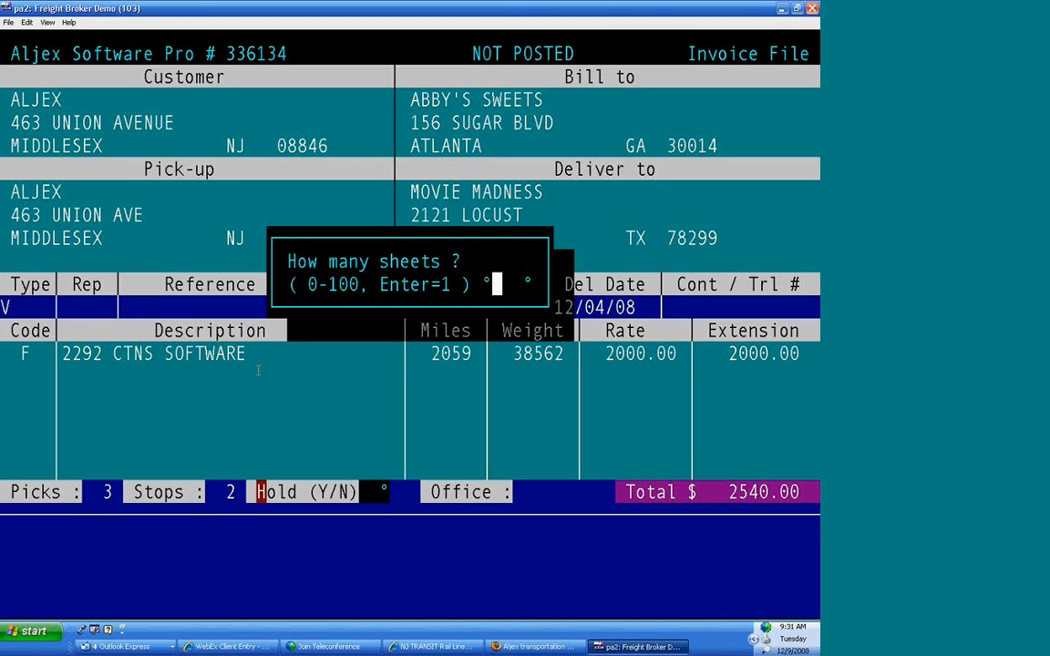
type("0")
key("Return")
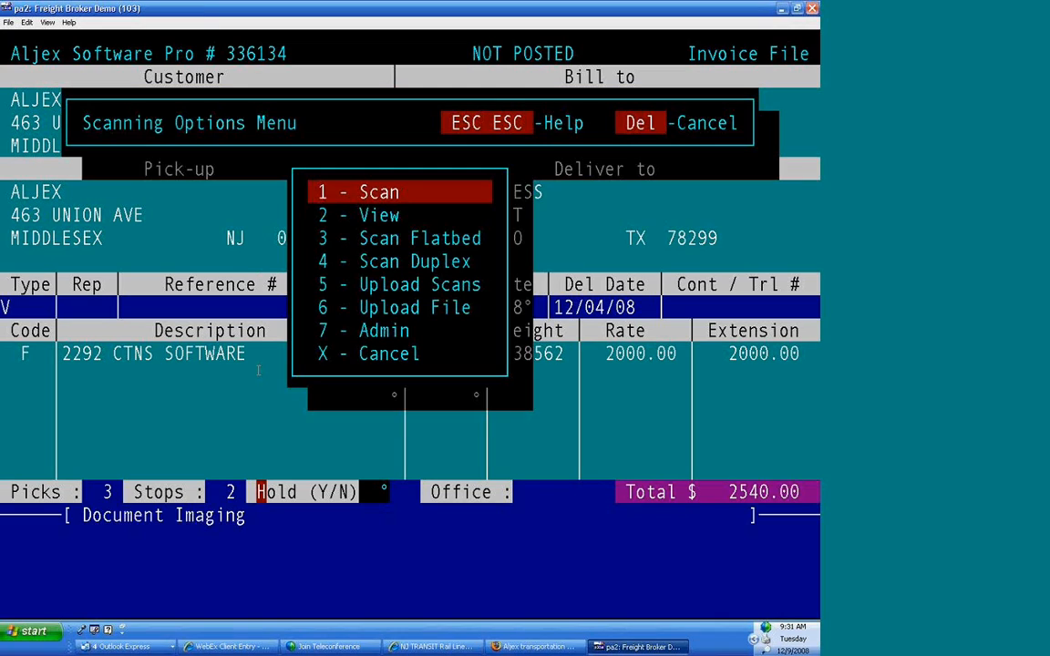
Step: Open the file upload page for the invoice's Public (Bills of Lading) documents
key("Down")
key("Down")
key("Down")
key("Down")
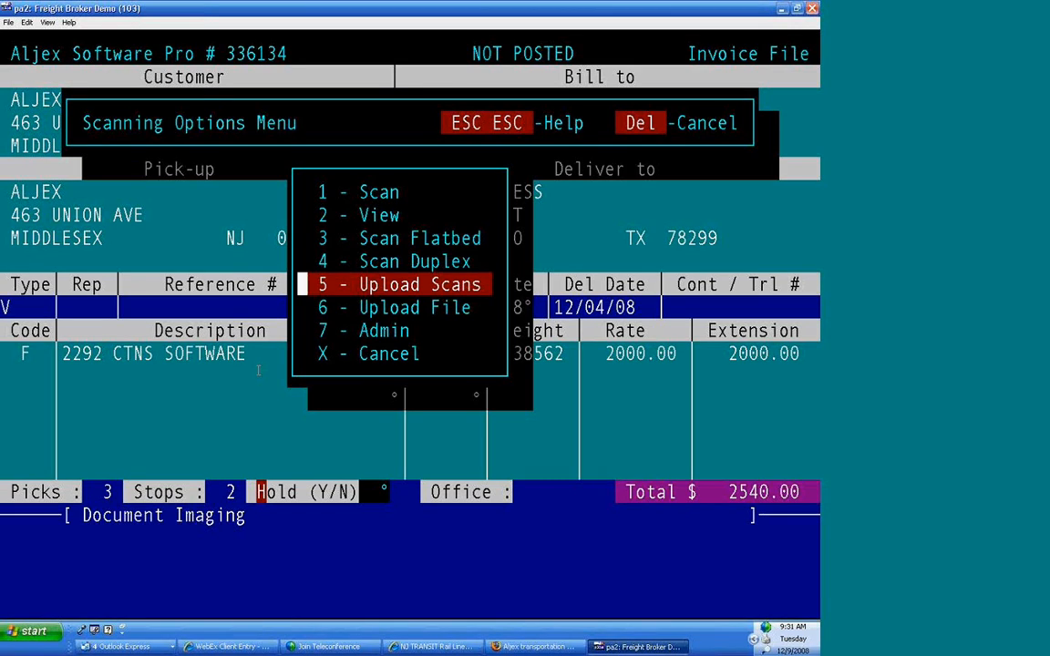
key("Down")
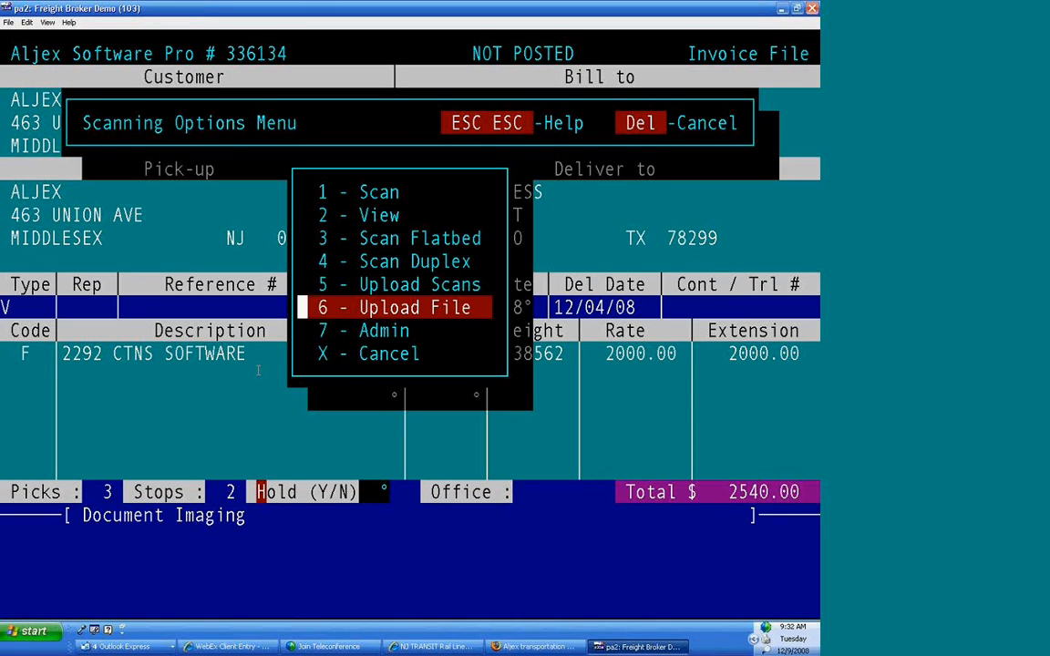
key("Return")
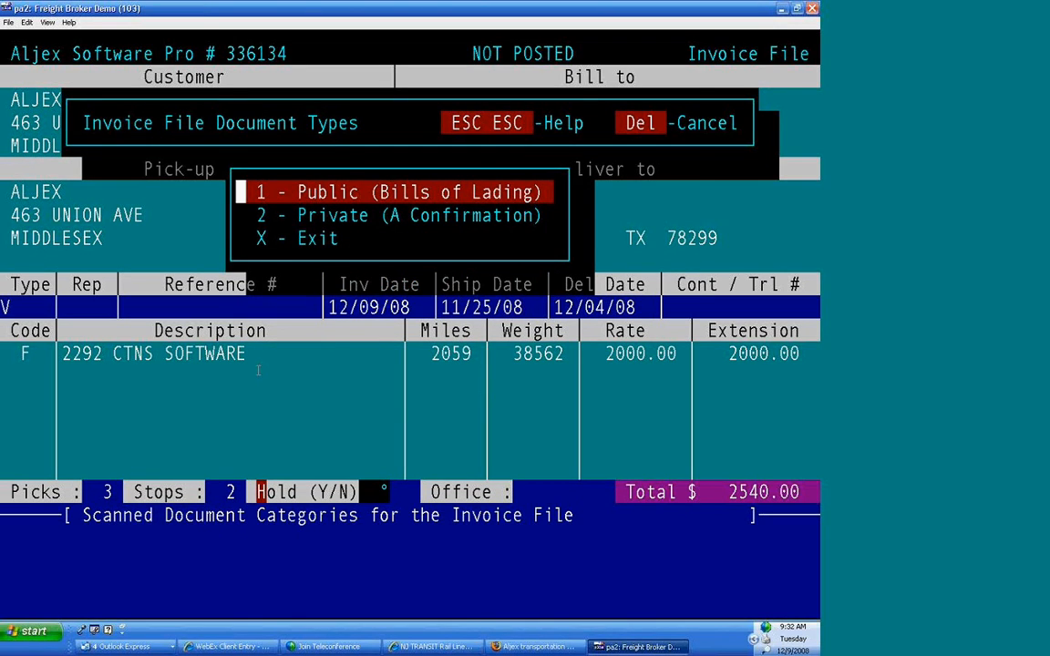
key("Escape")
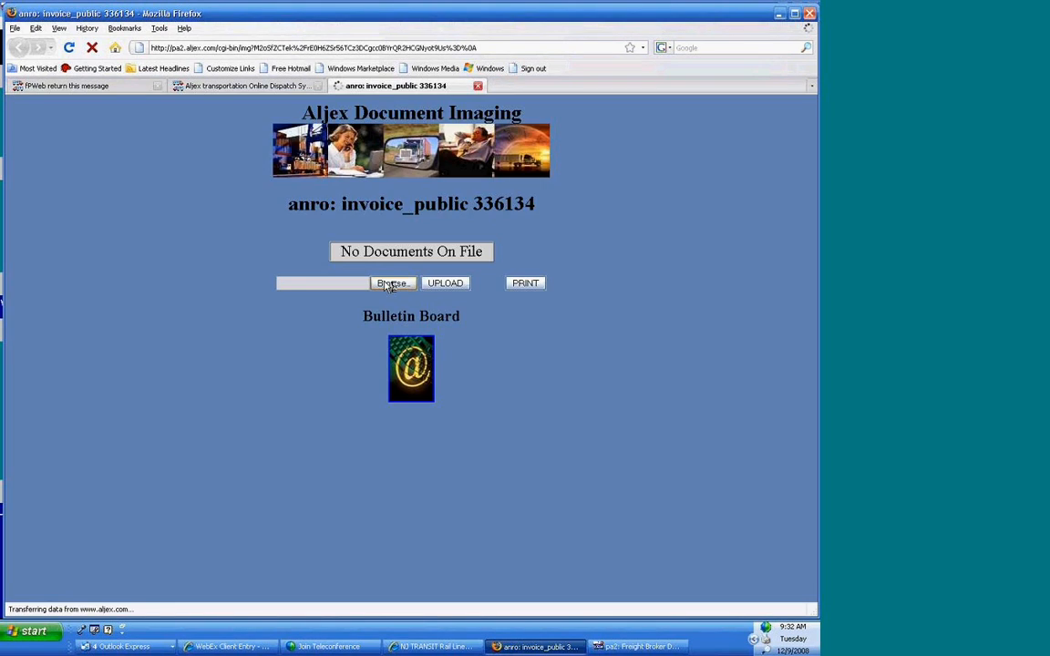
Step: Upload the file "credit card form" from the desktop's aljex folder to the invoice's public documents
left_click(391, 284)
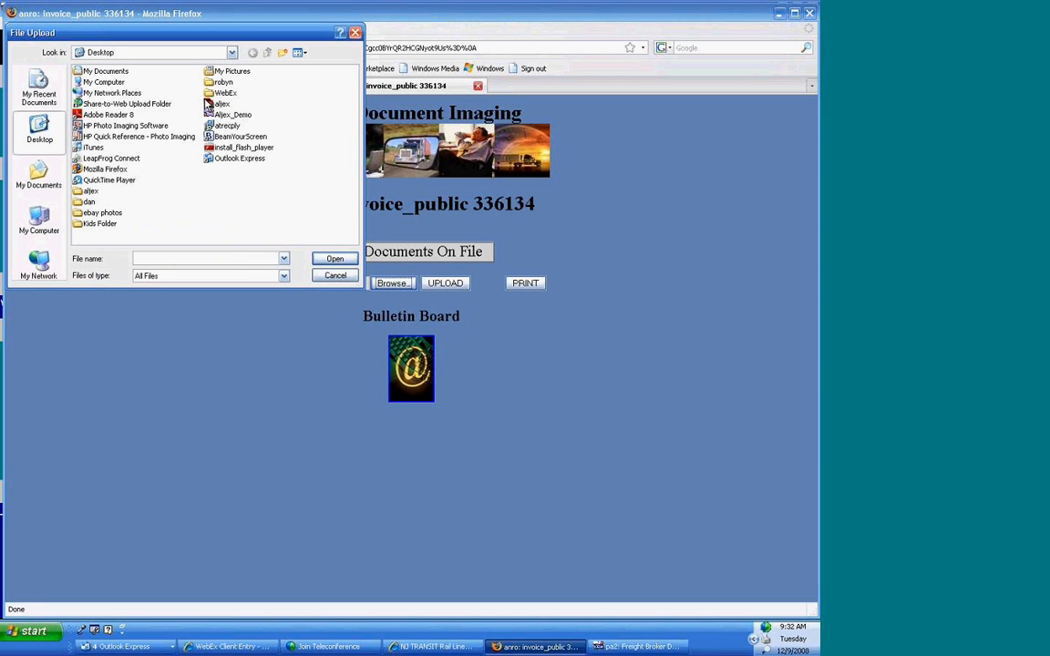
left_click(90, 192)
double_click(90, 192)
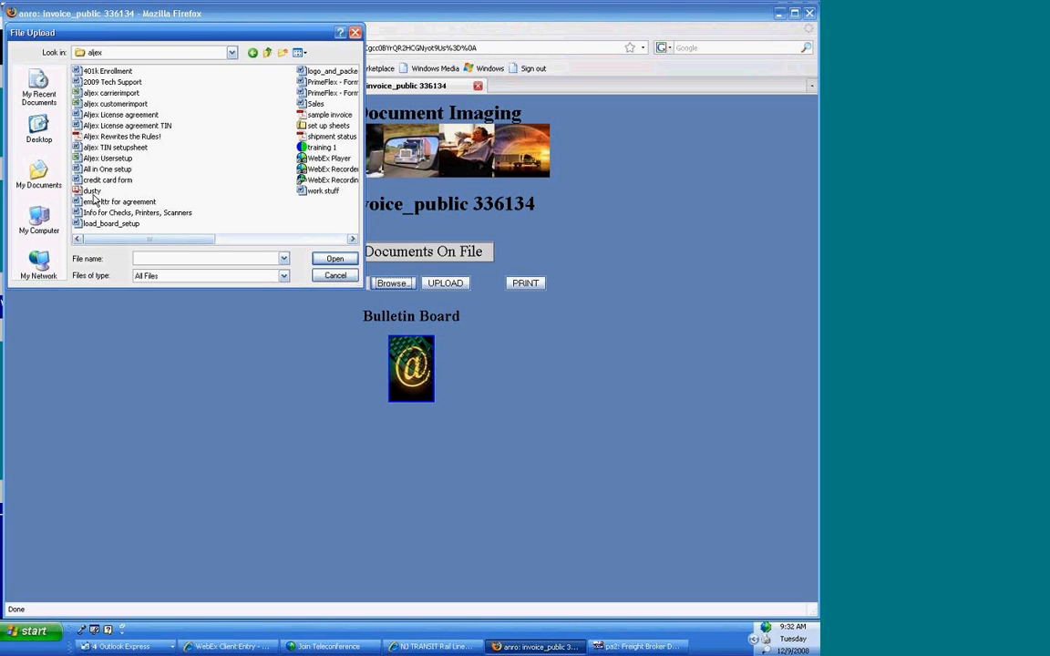
left_click(108, 179)
left_click(345, 260)
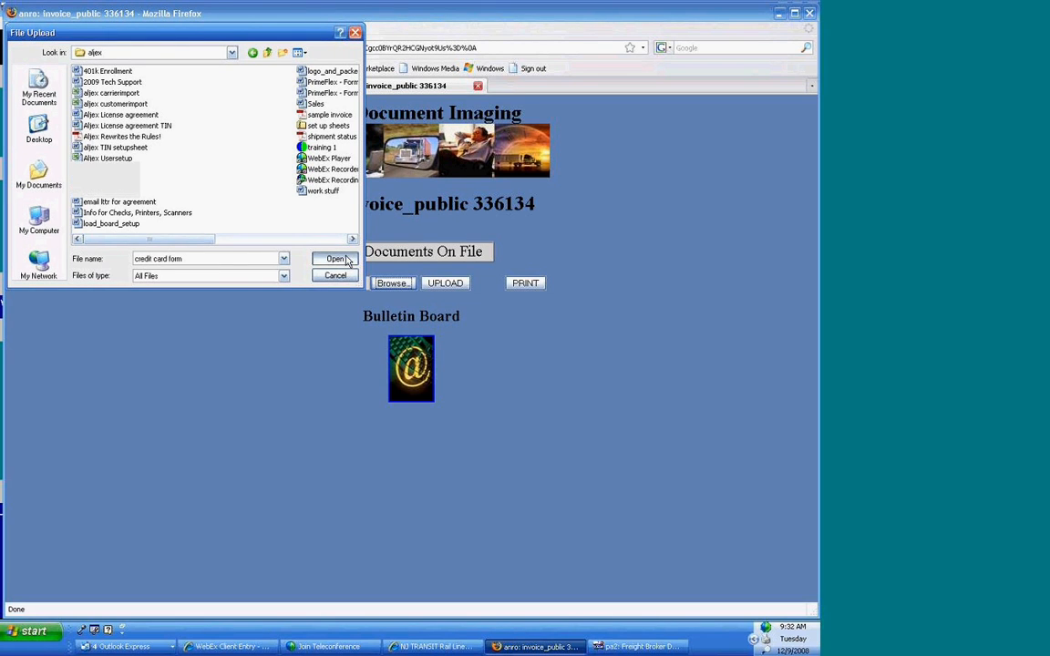
left_click(442, 284)
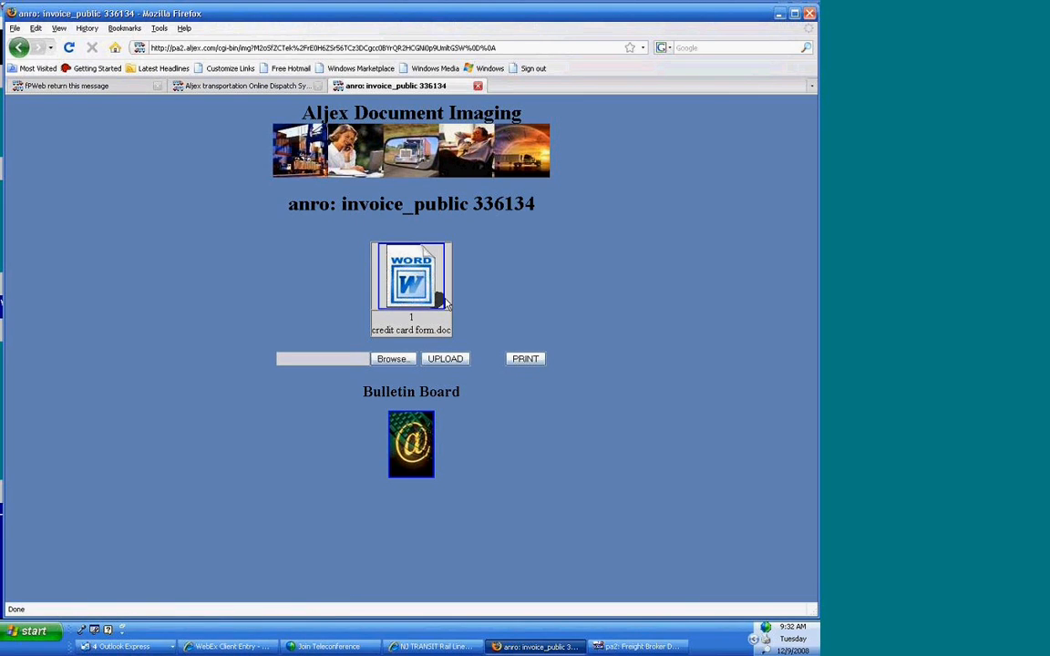
Step: Leave the document imaging page and close the scanning and invoice options to return to the invoice record
left_click_drag(546, 206, 414, 206)
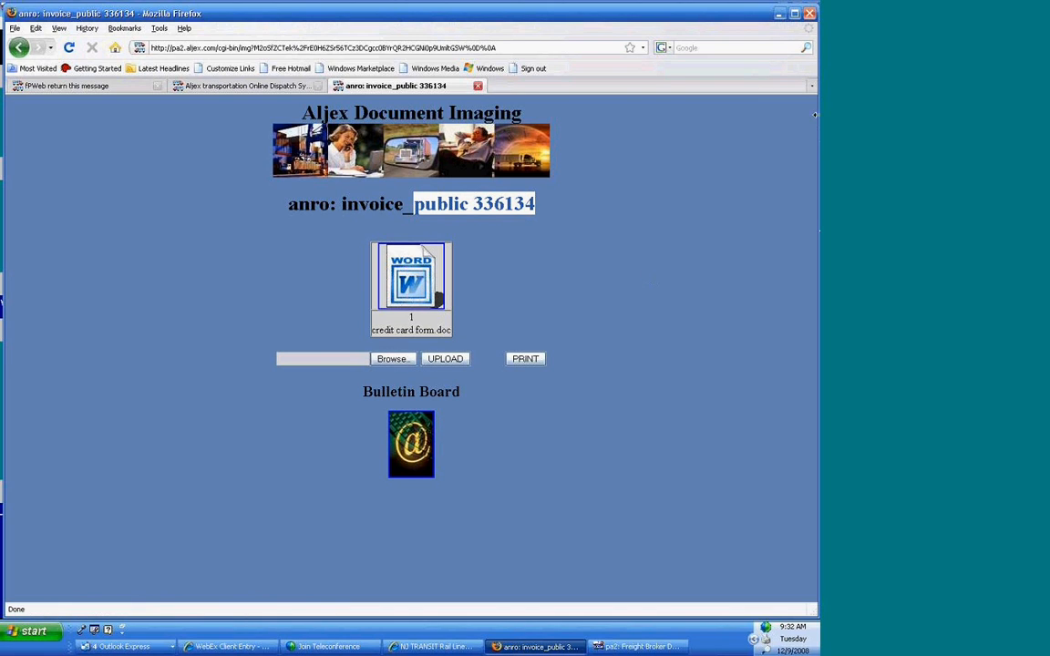
left_click(782, 15)
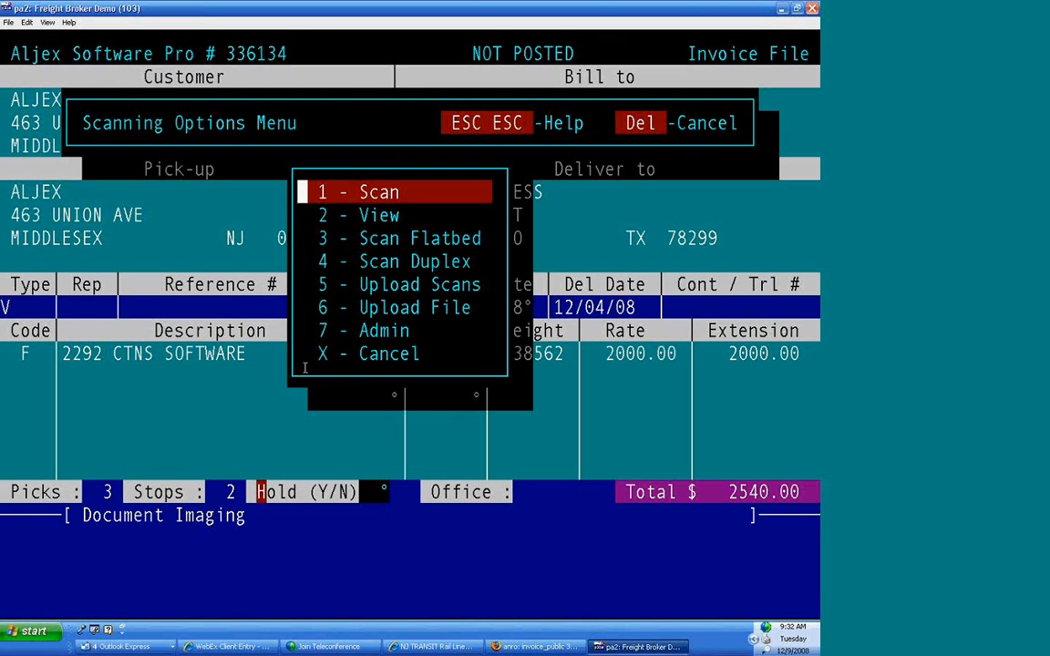
key("Up")
key("Return")
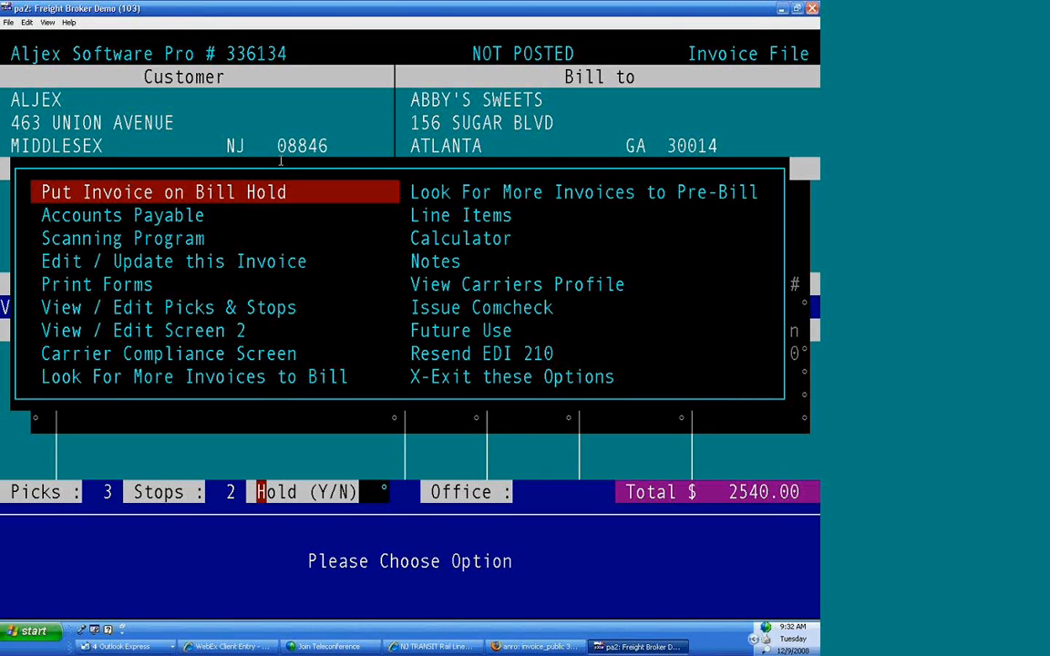
key("Up")
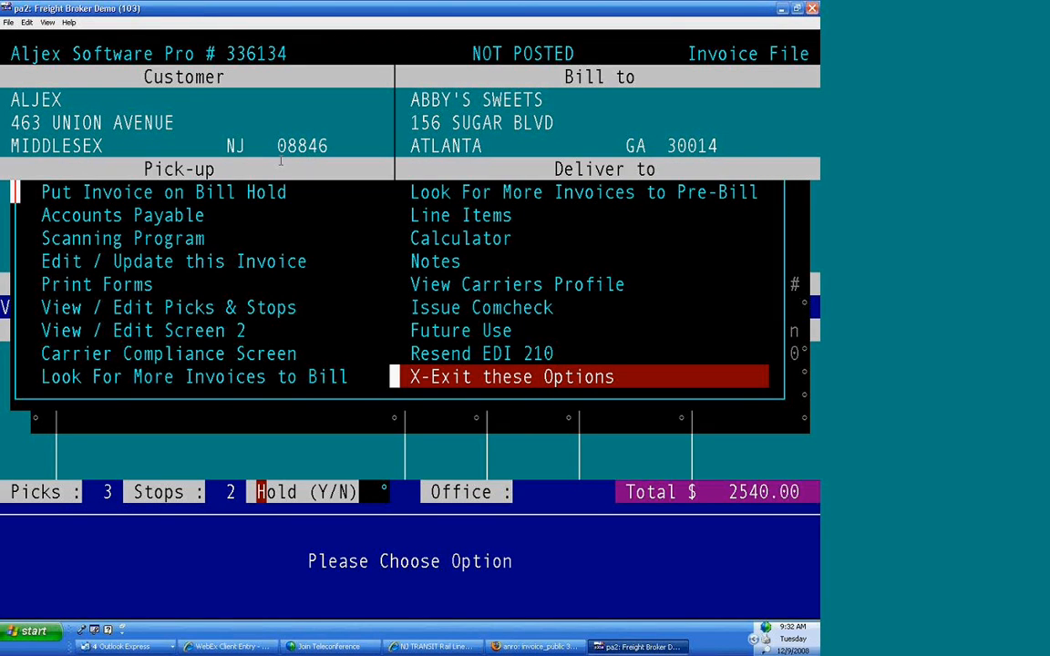
key("Return")
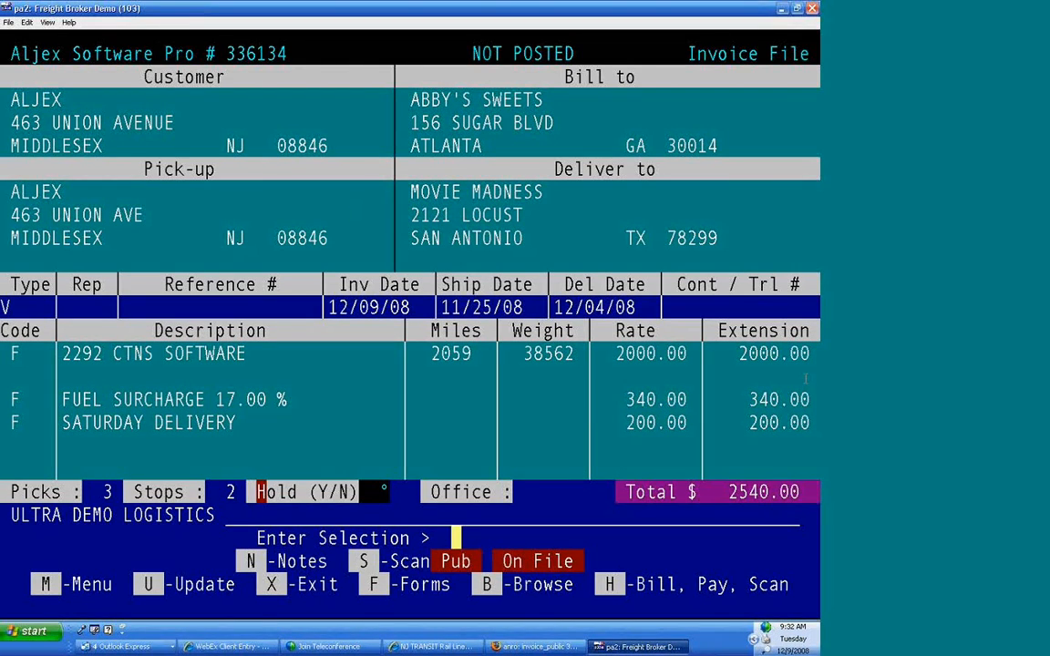
Step: Check the invoice's scanned document indicator and exit the invoice record
left_click_drag(647, 552, 342, 557)
left_click(386, 424)
left_click(542, 372)
key("x")
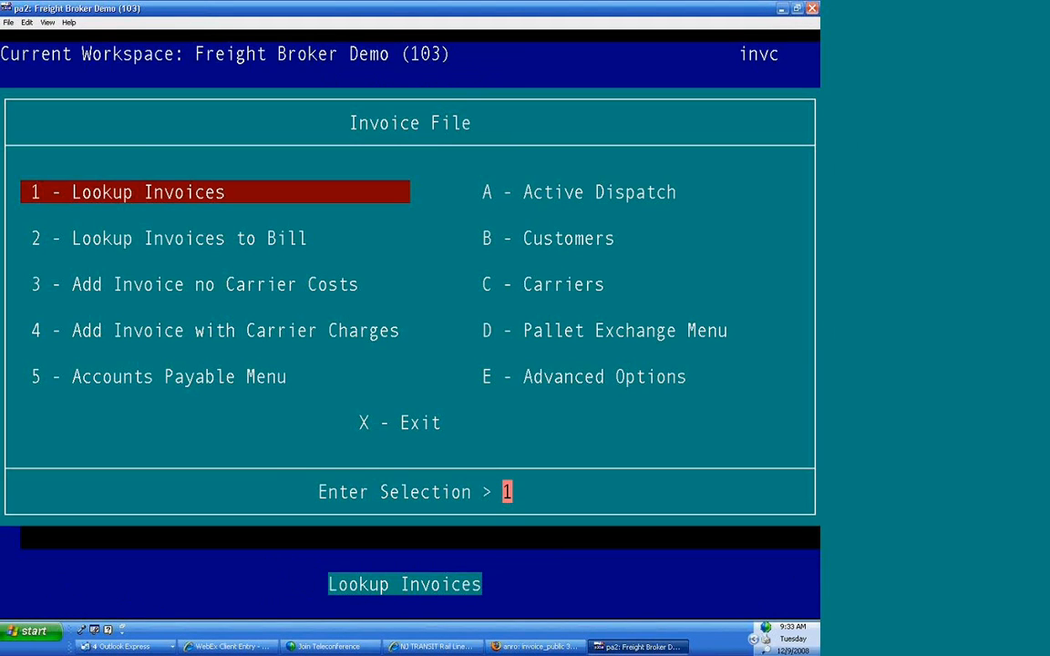
Step: Start Print Invoices for all billers and offices, leaving Biller ID and Agent/Office blank
key("x")
key("Down")
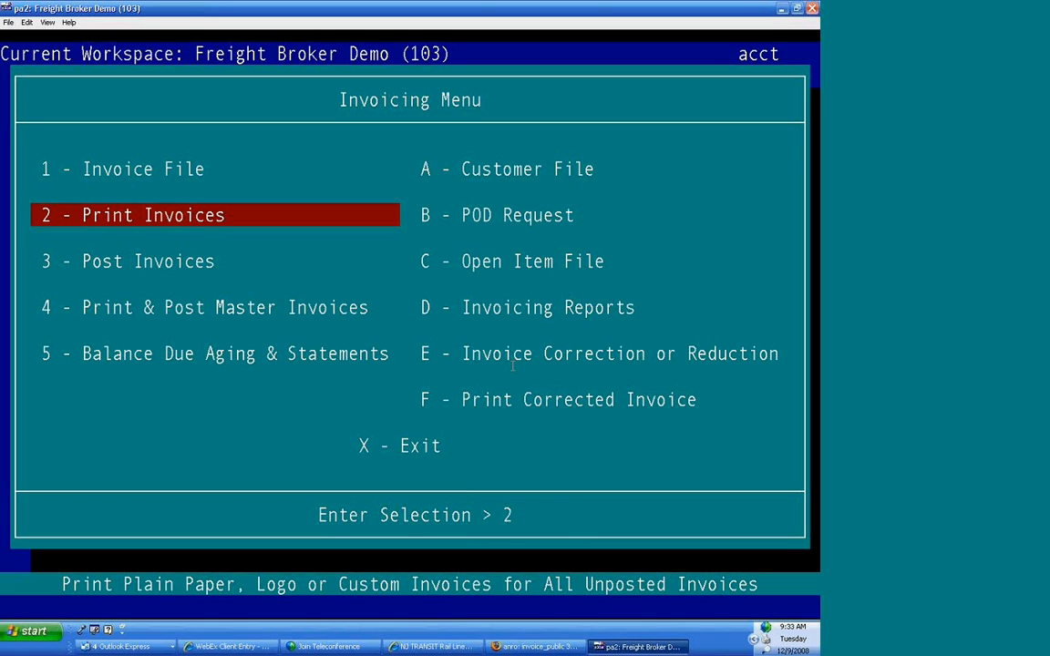
key("Return")
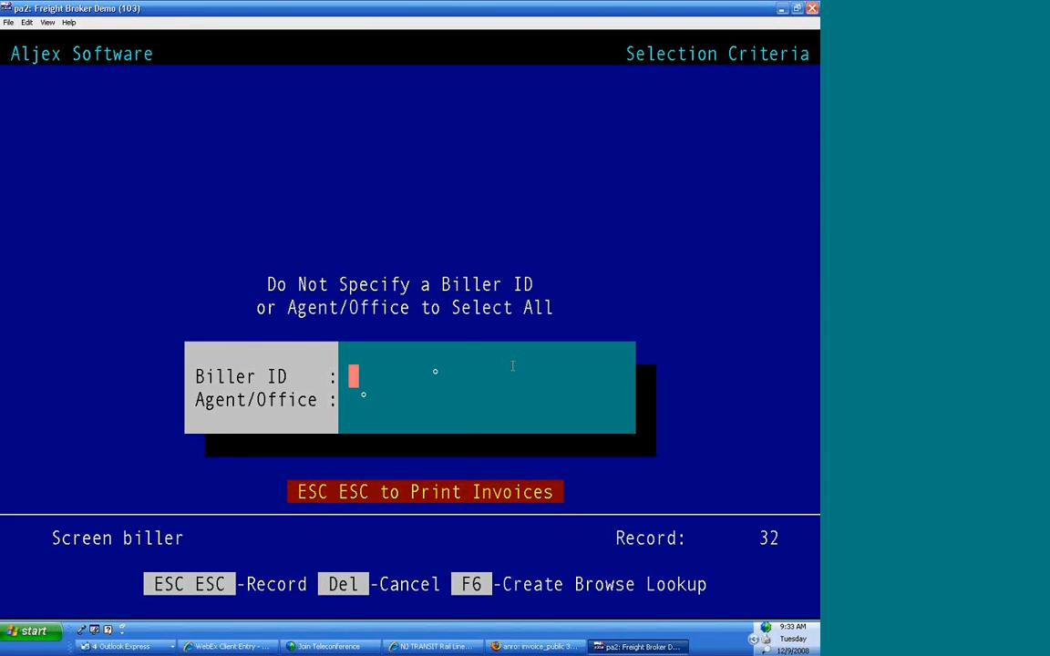
key("Escape")
key("Escape")
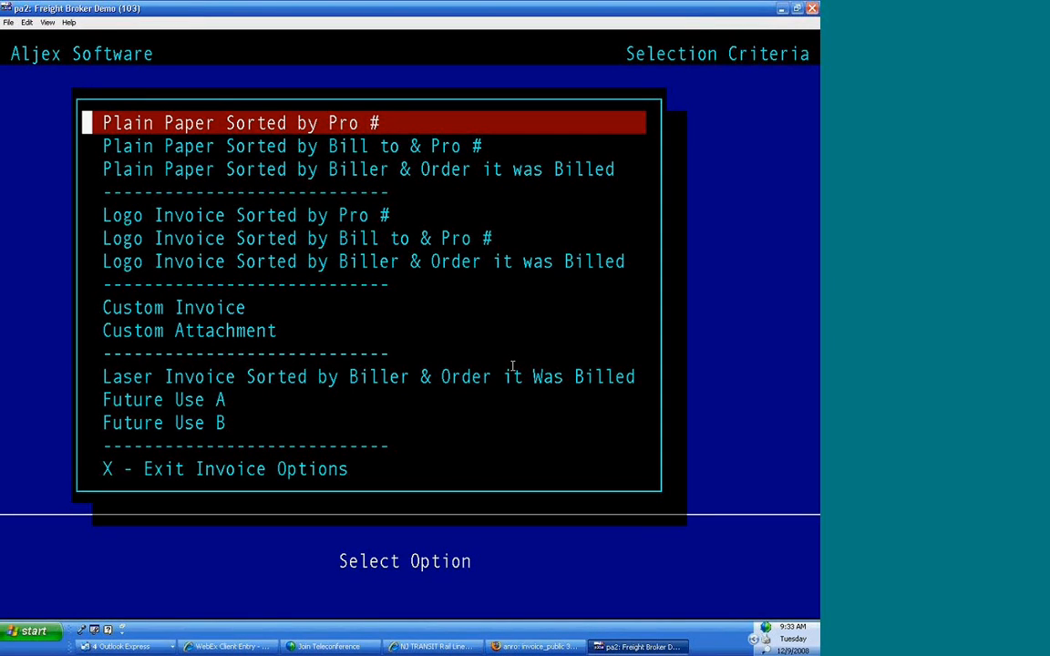
Step: Choose the format Laser Invoice Sorted by Biller & Order it Was Billed and continue with the print run
key("Down")
key("Down")
key("Down")
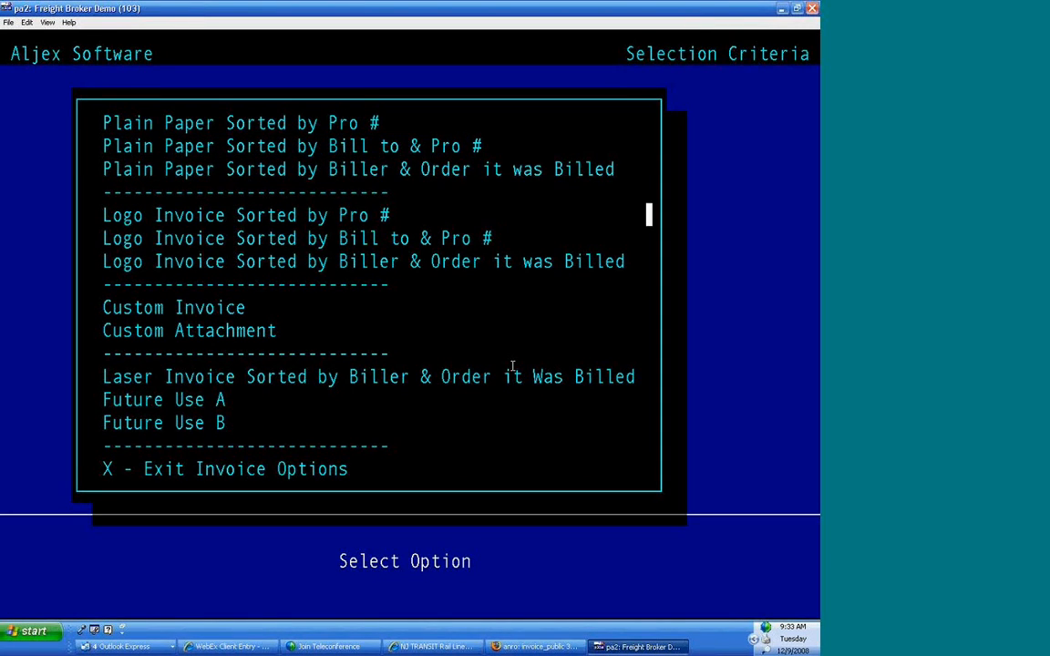
key("Down")
key("Down")
key("Down")
key("Down")
key("Down")
key("Down")
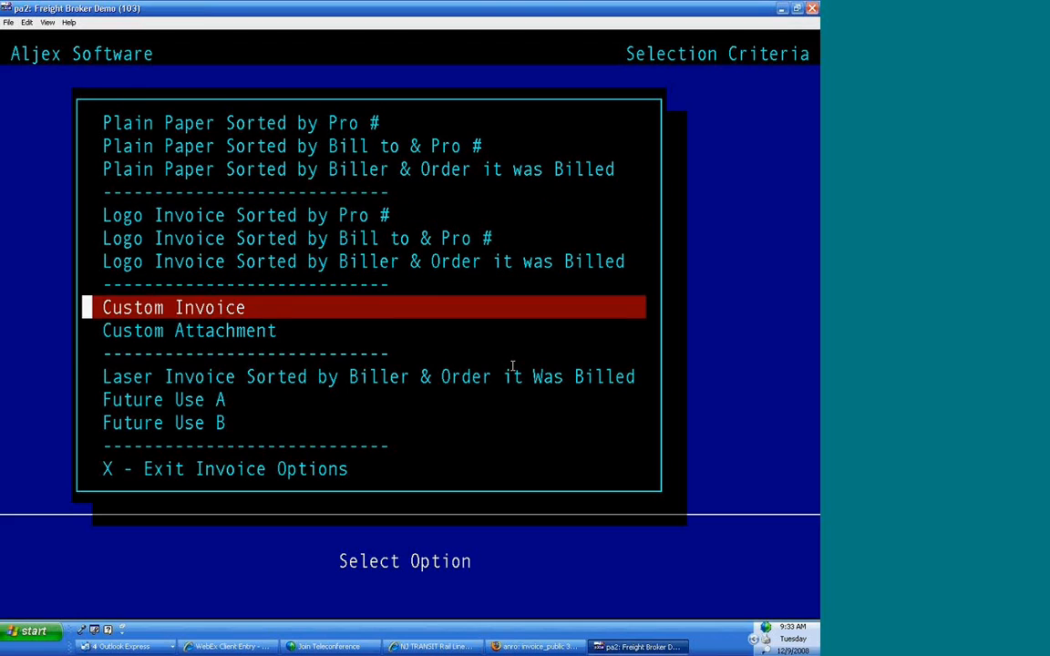
key("Down")
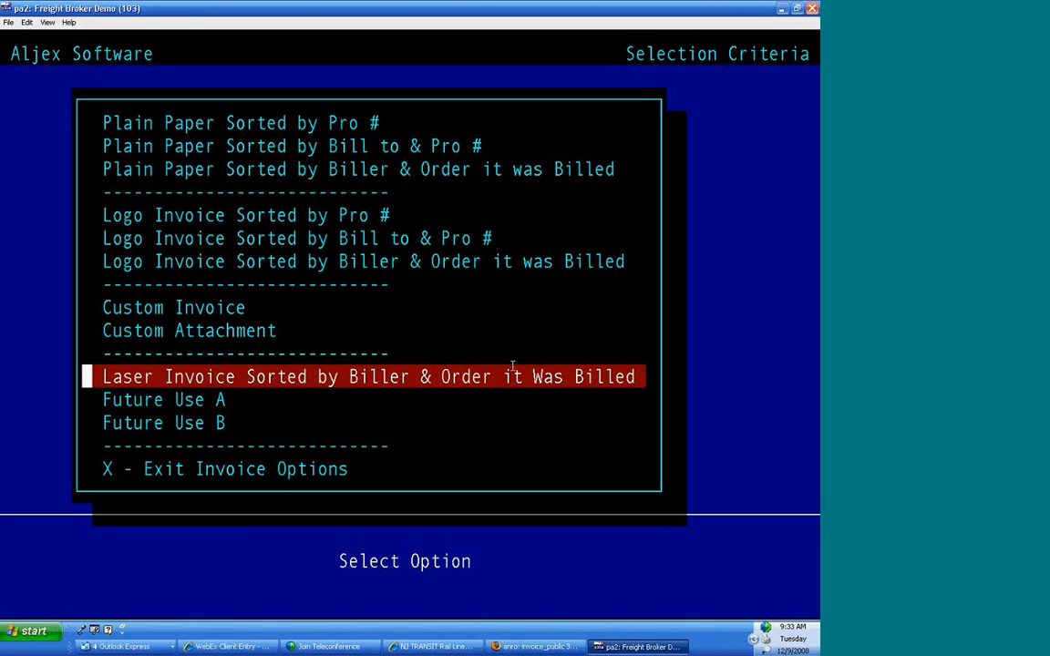
key("Return")
key("Escape")
key("Escape")
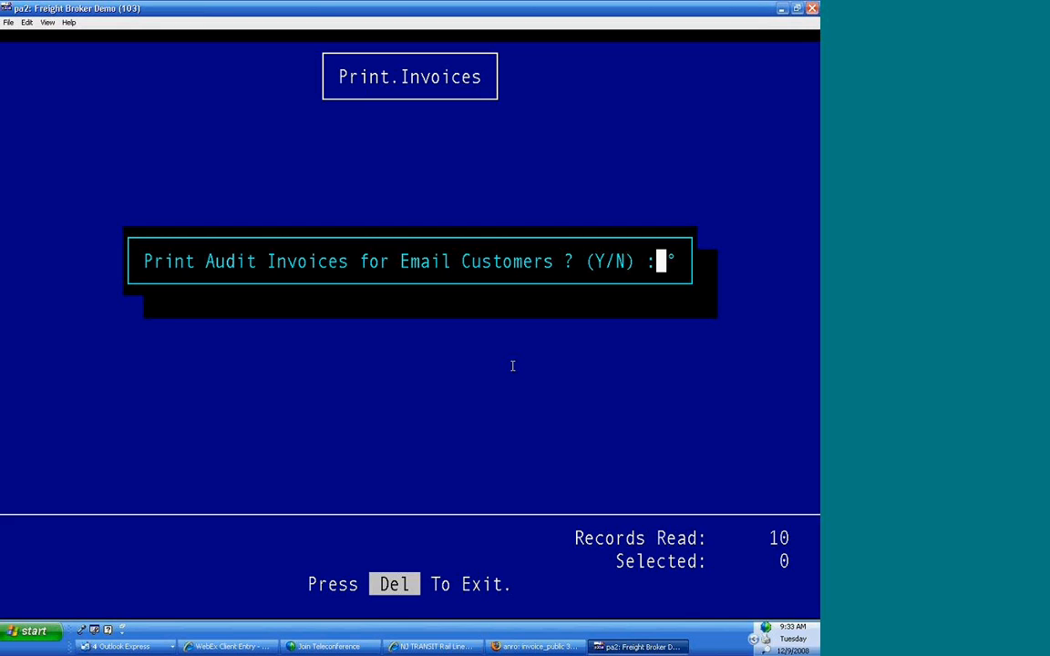
Step: Decline audit invoices for email customers, output the invoices as PDF and look through the generated document
key("n")
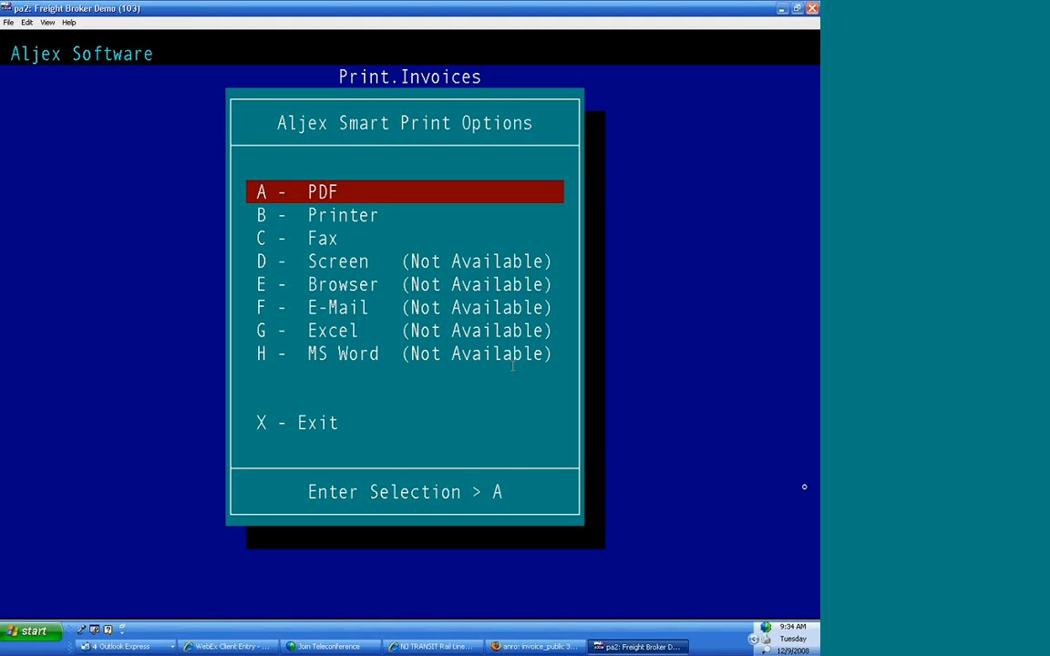
key("Return")
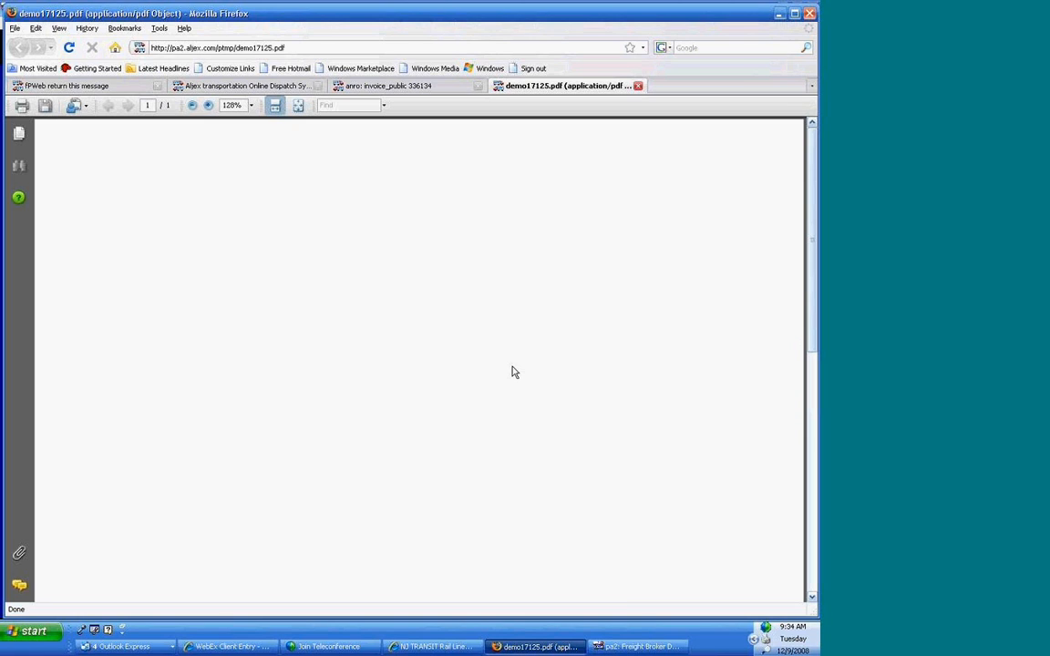
scroll(620, 354, "down", 6)
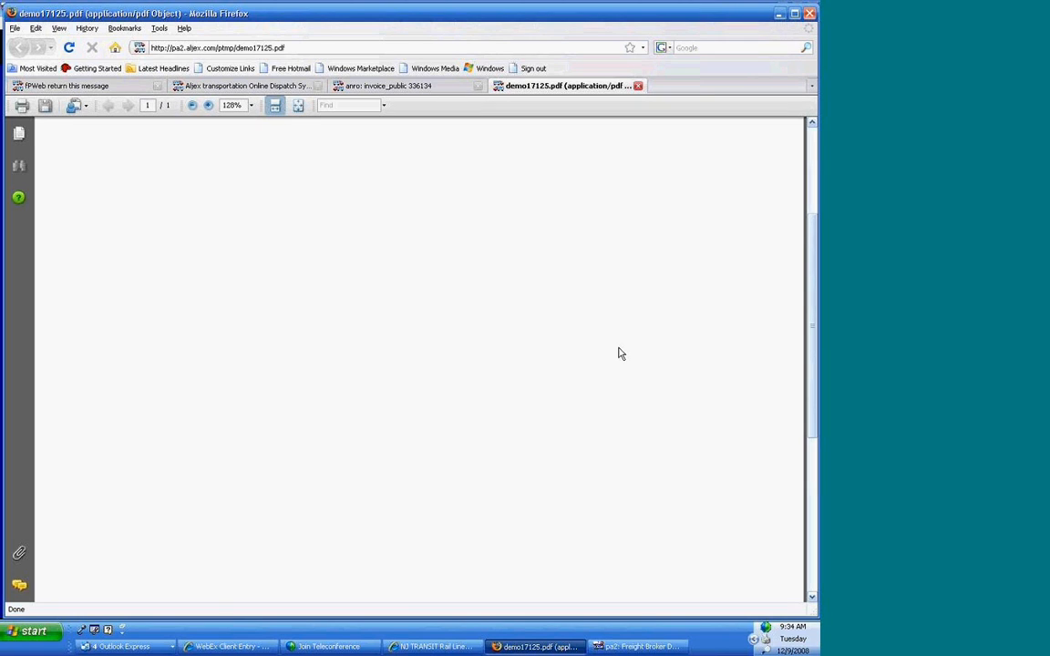
left_click(782, 14)
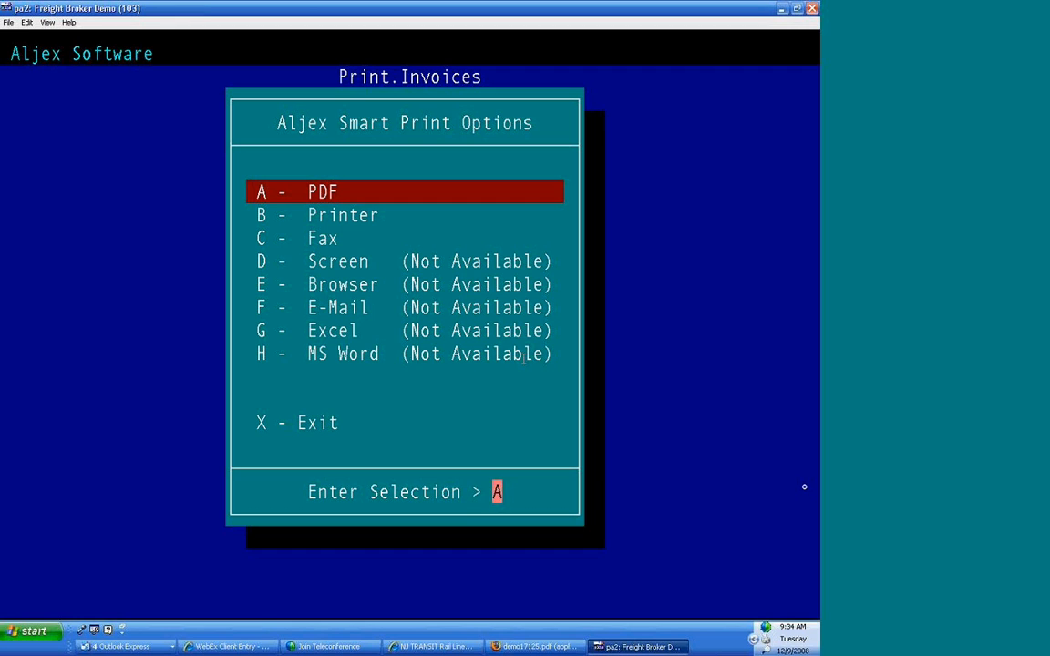
Step: Leave the invoice print options, start Post Invoices and output the sales journal as PDF
key("Return")
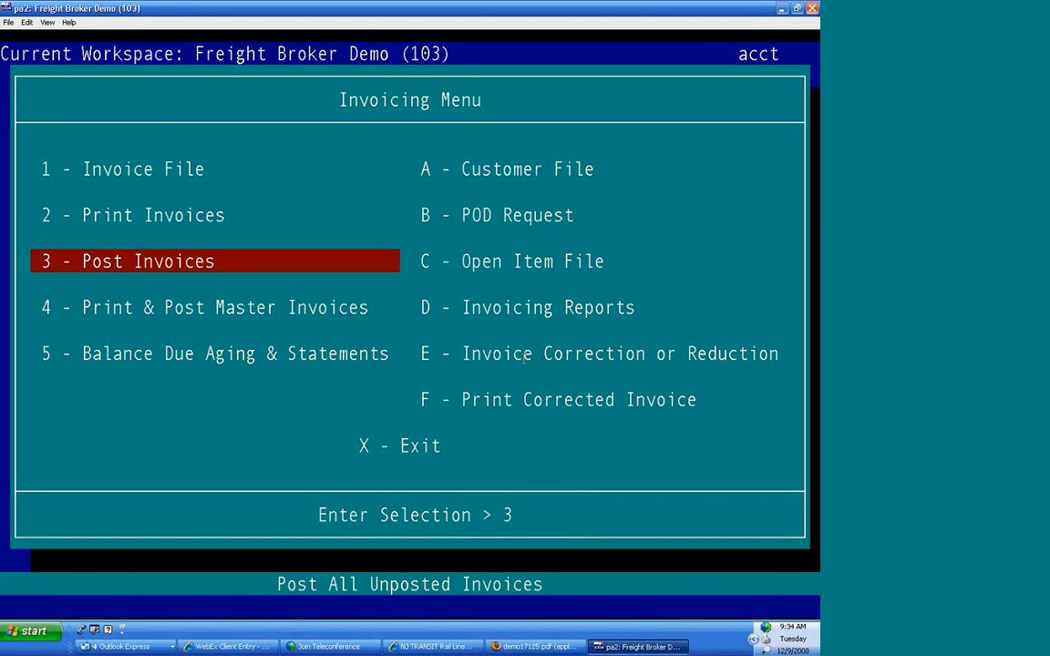
key("1")
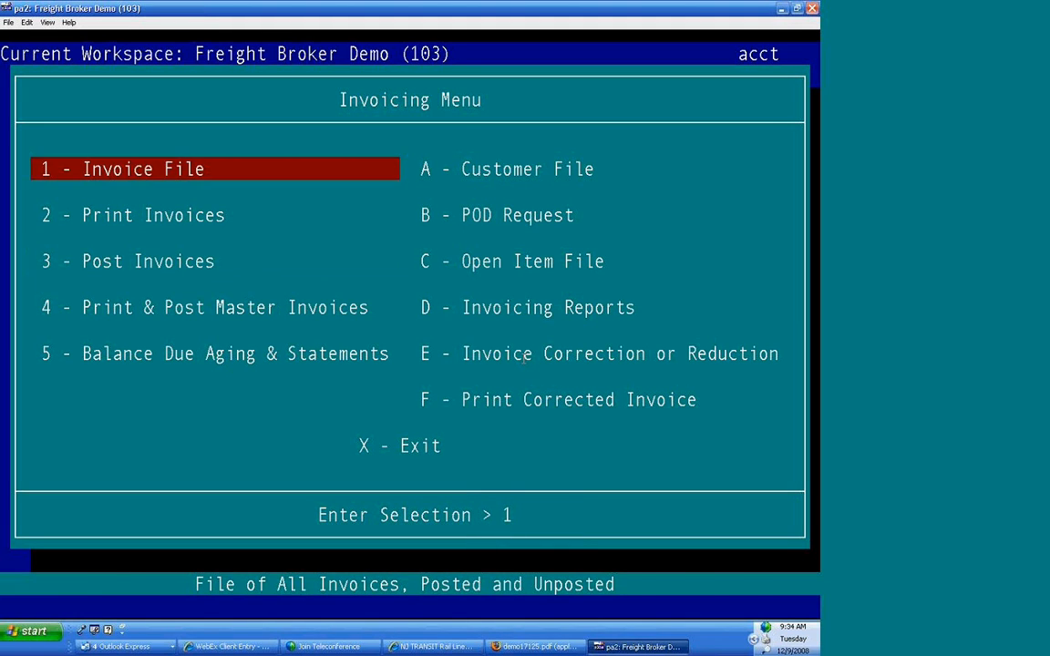
key("2")
key("3")
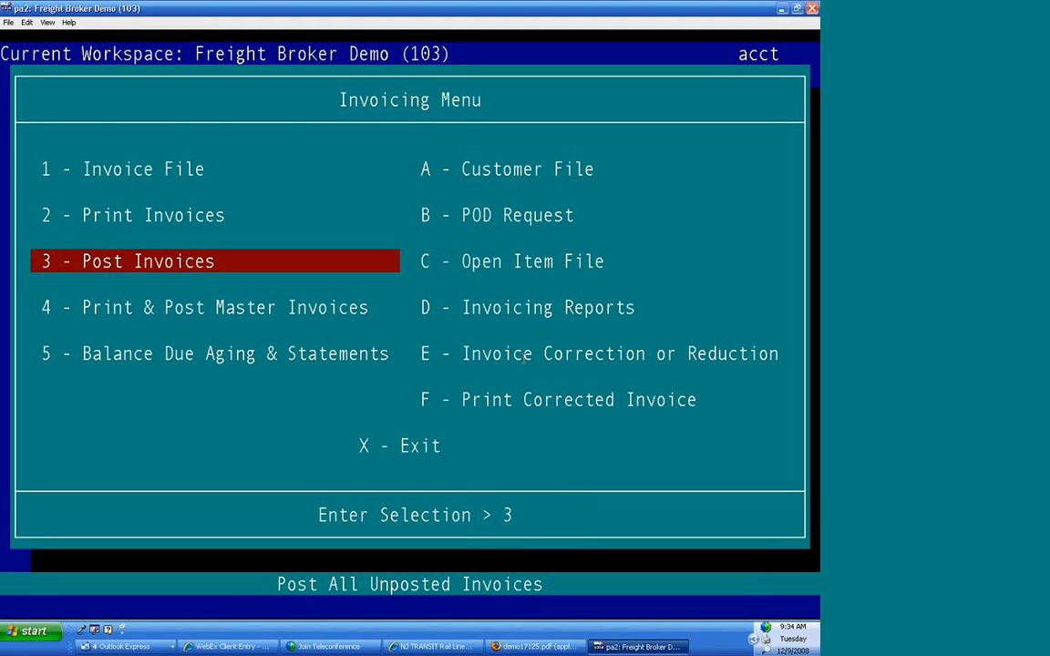
key("Return")
key("Return")
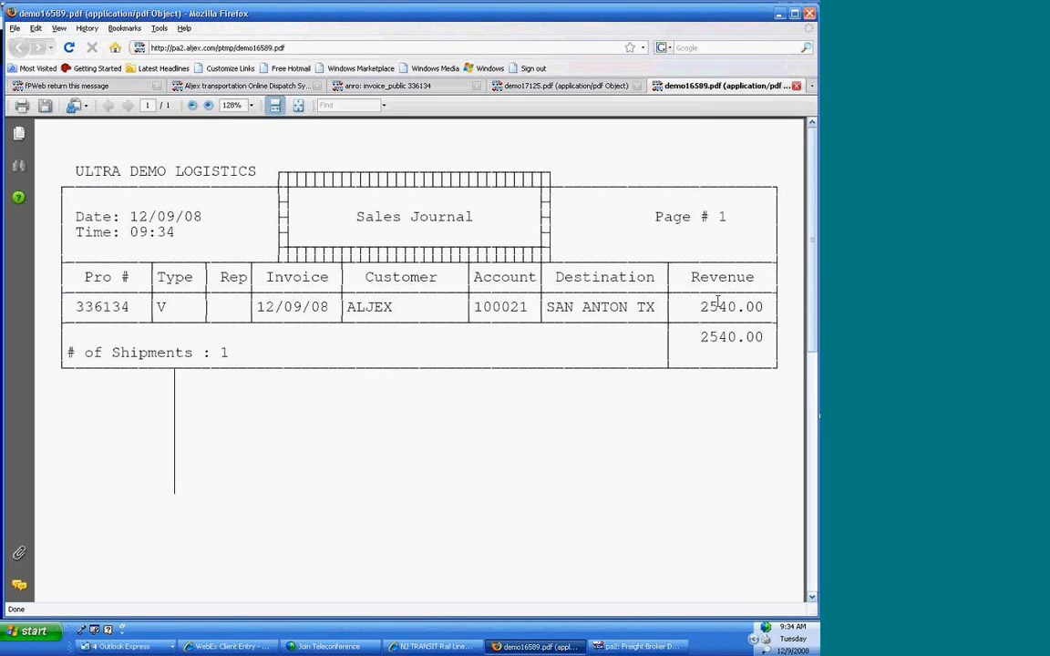
Step: Close out the sales journal output and confirm posting the unposted invoices
left_click(778, 17)
key("x")
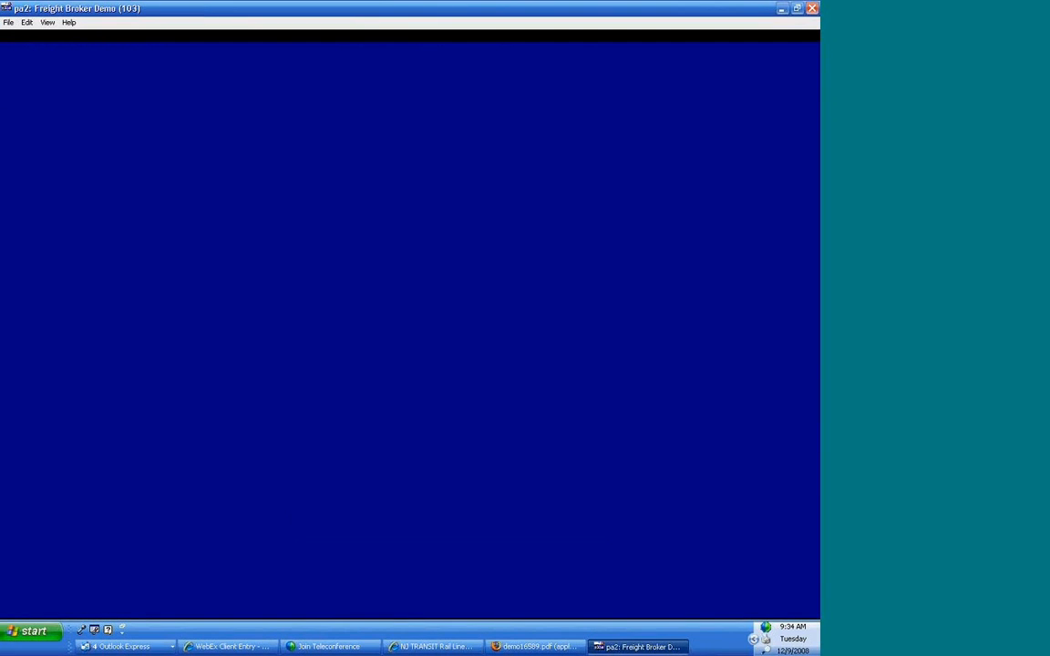
key("y")
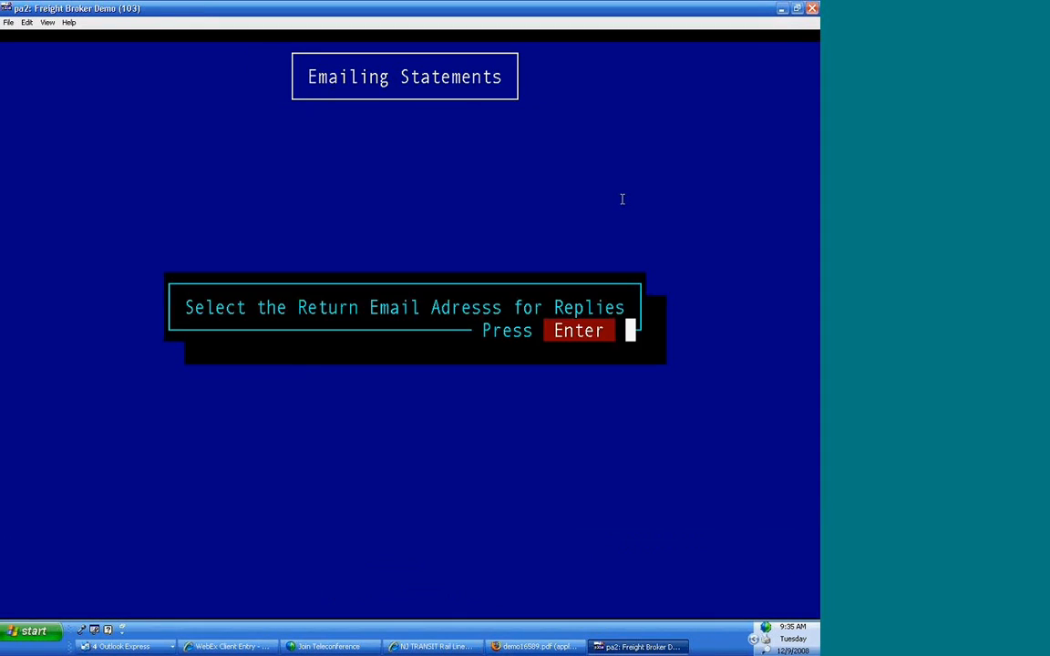
Step: Choose the return email address for statement replies and leave the posted and didn't-post report print options
key("Return")
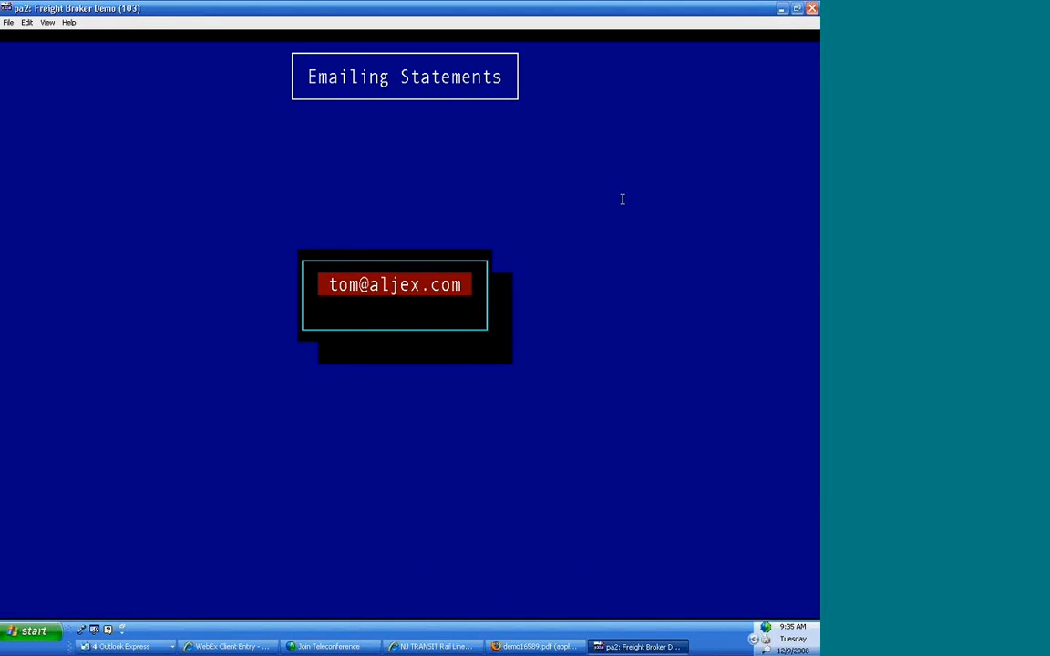
key("Return")
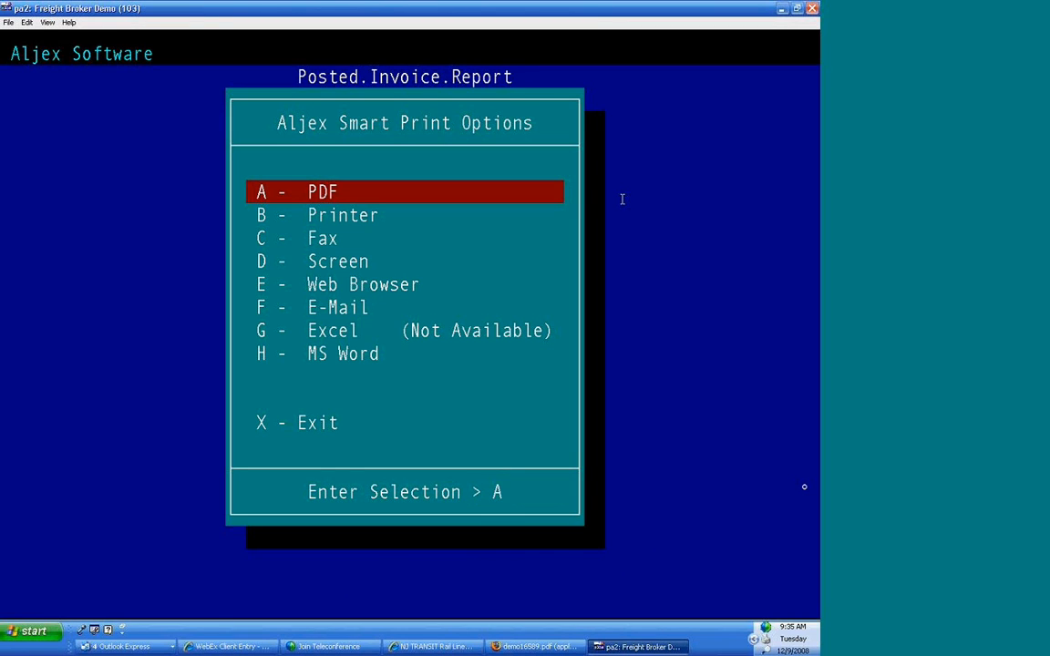
key("Return")
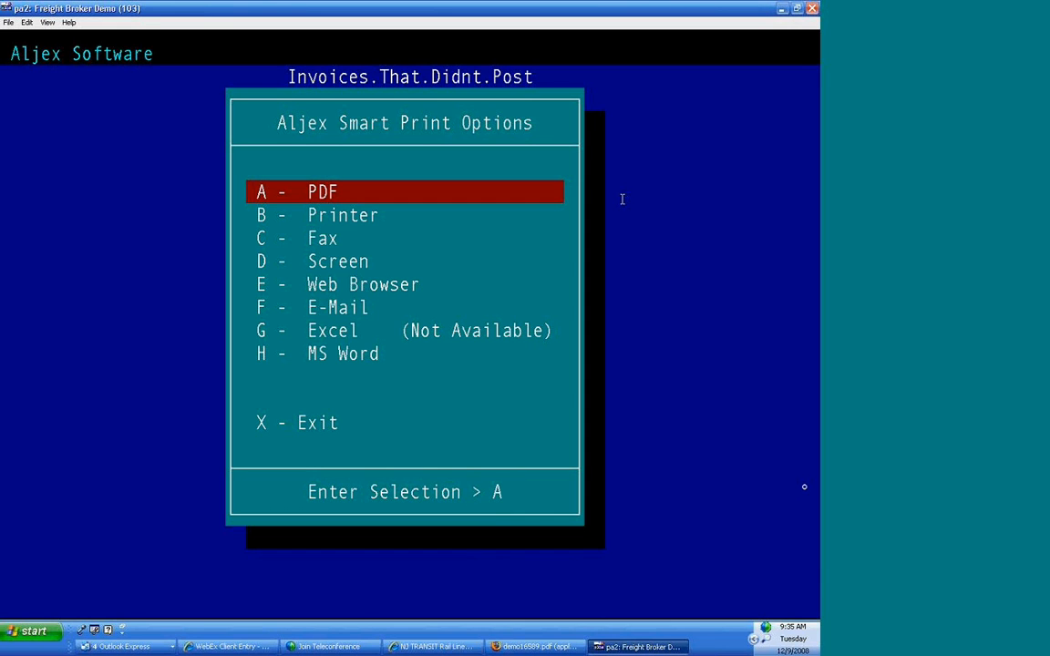
key("Return")
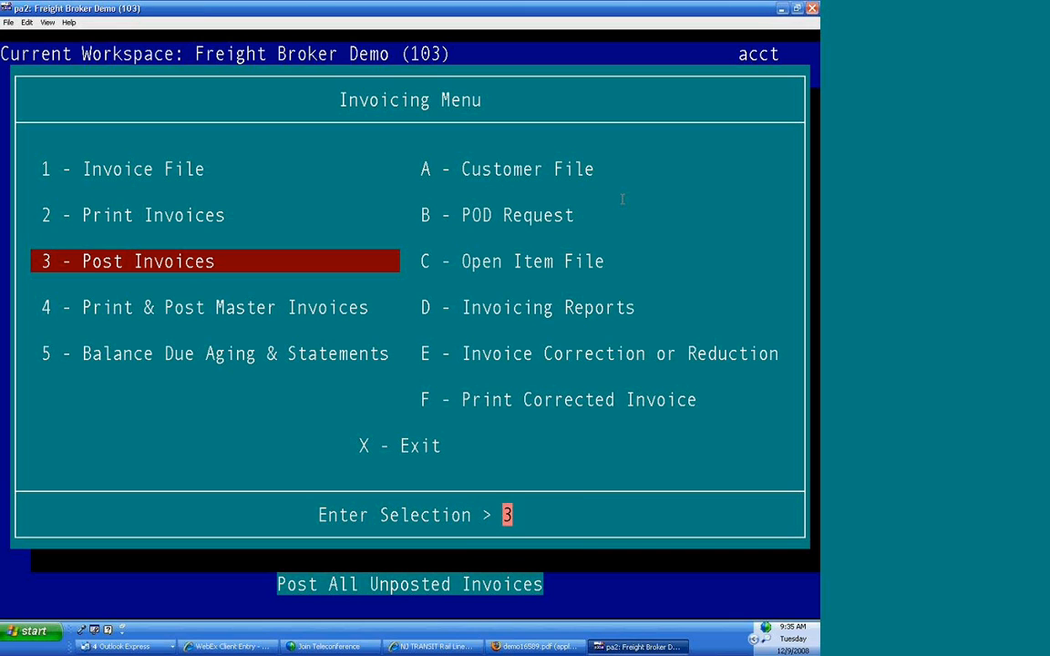
Step: Start a new credit in Invoice Correction or Reduction for the shipment's Pro #, dated 12/09/08, leaving Credit # blank
key("Down")
type("E")
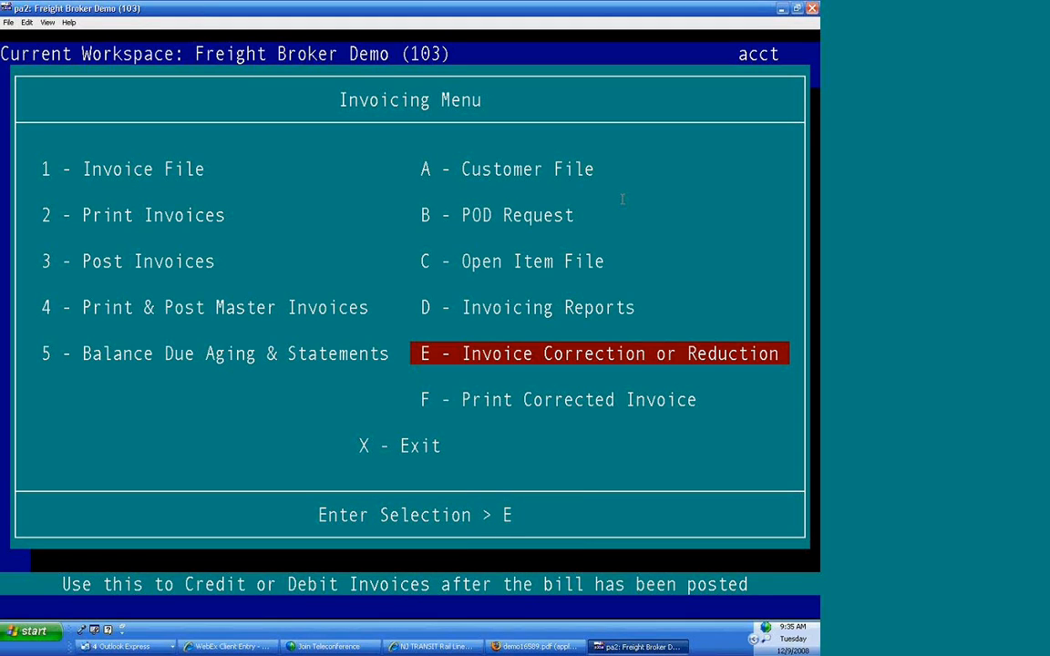
key("Return")
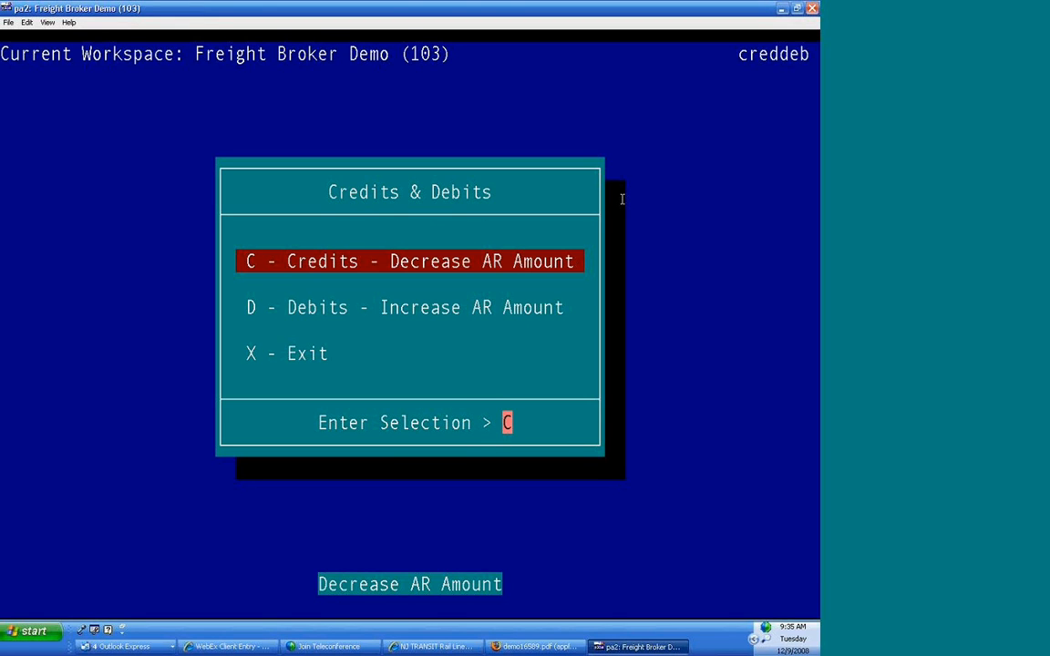
key("Return")
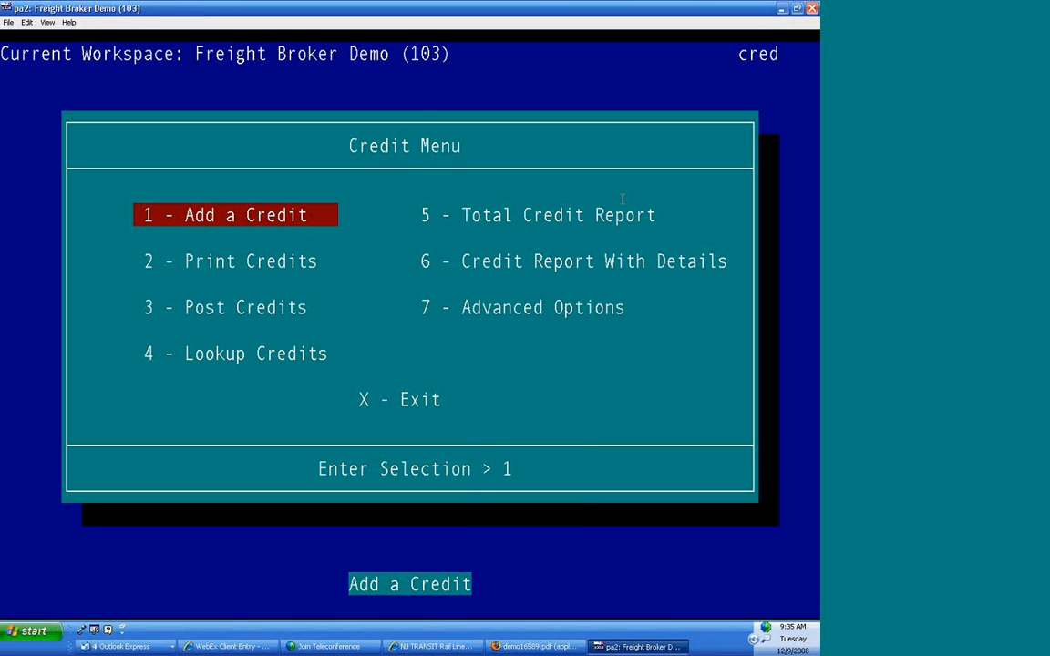
key("Return")
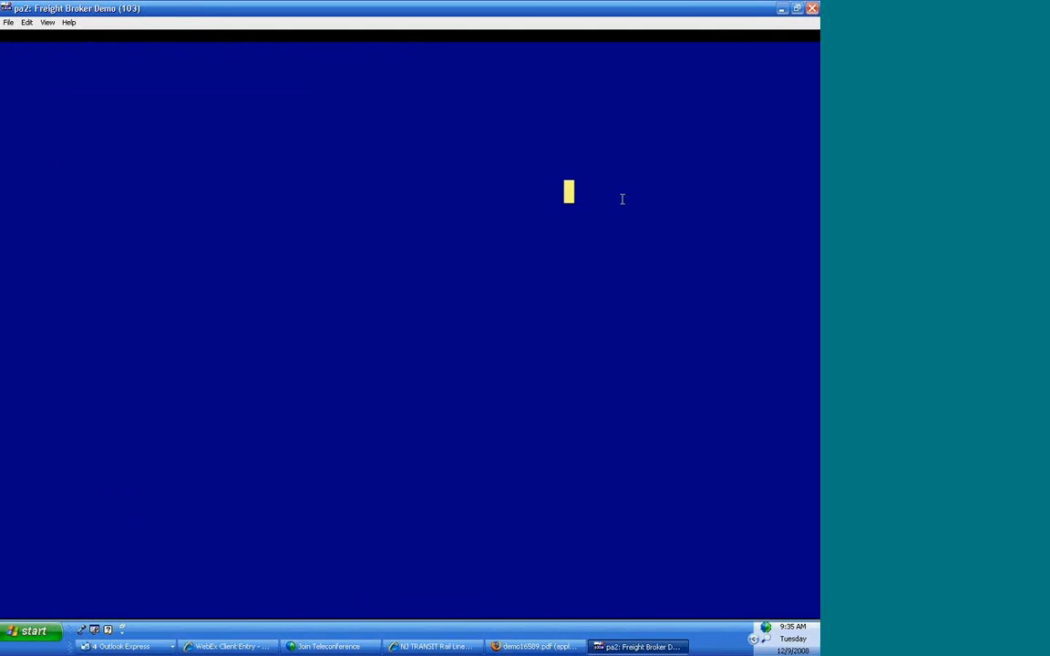
type("336")
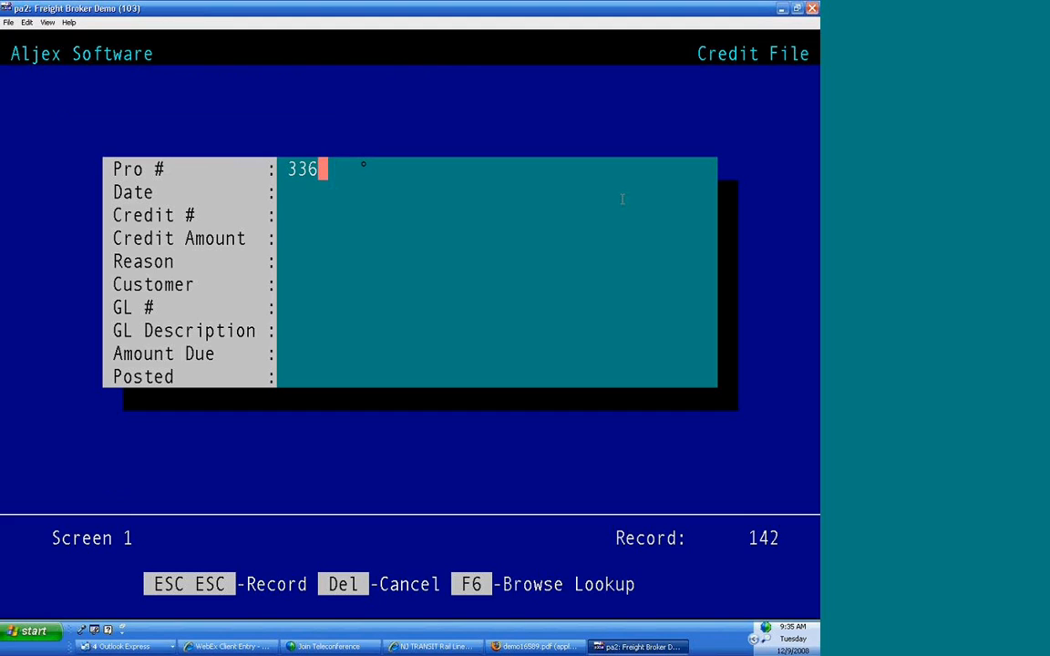
type("134")
key("Return")
key("Return")
key("Return")
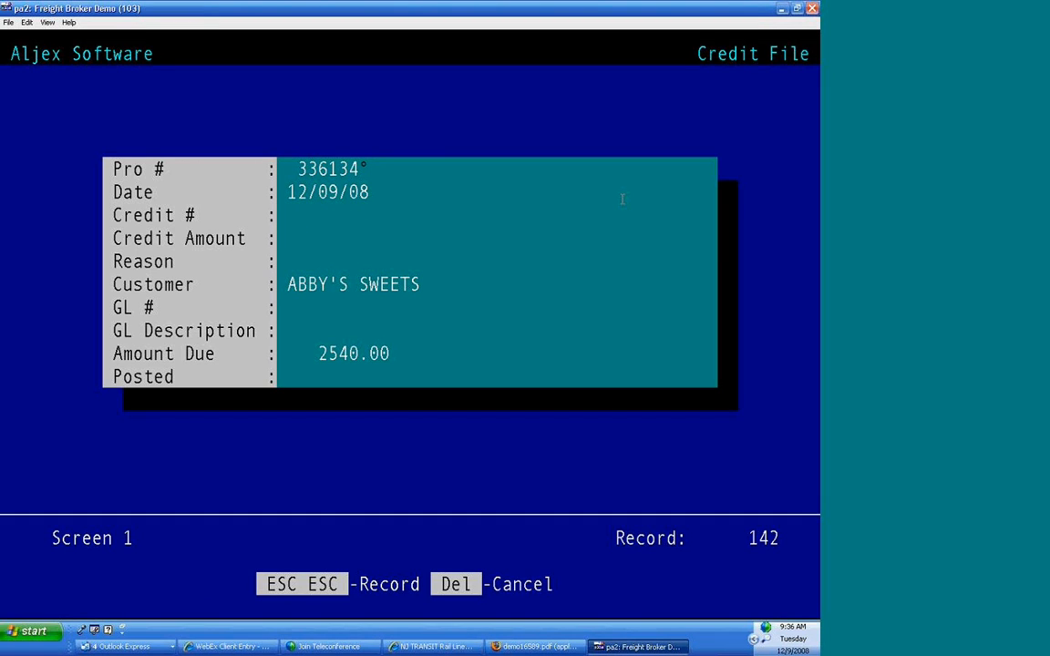
Step: Set the credit amount to 50.00 and give the reason "sales error"
type("50")
key("Return")
type("sales error")
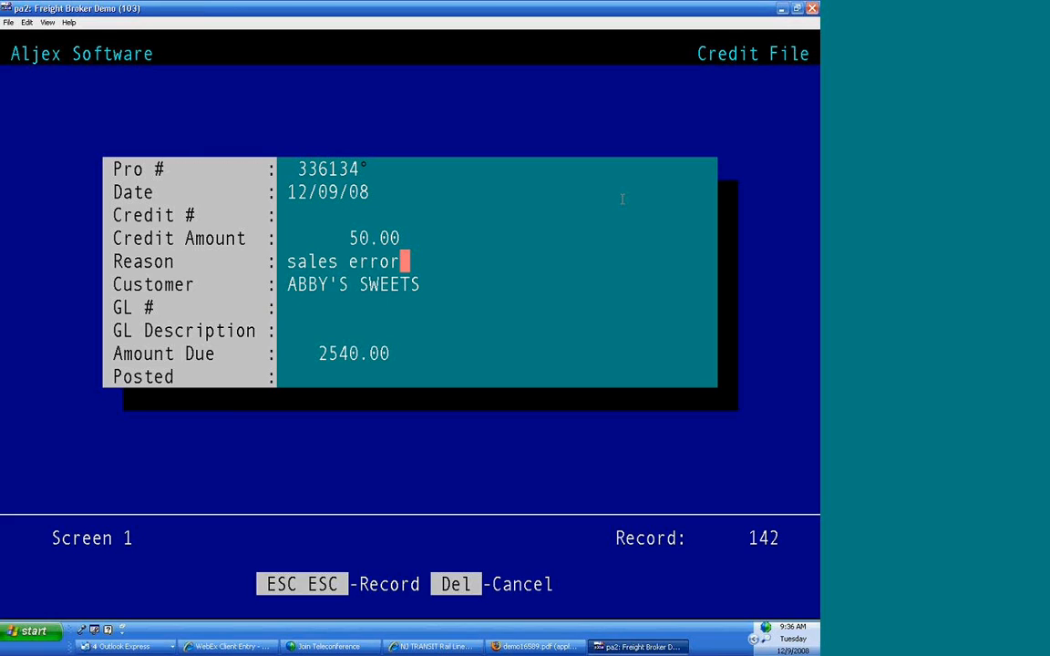
key("Return")
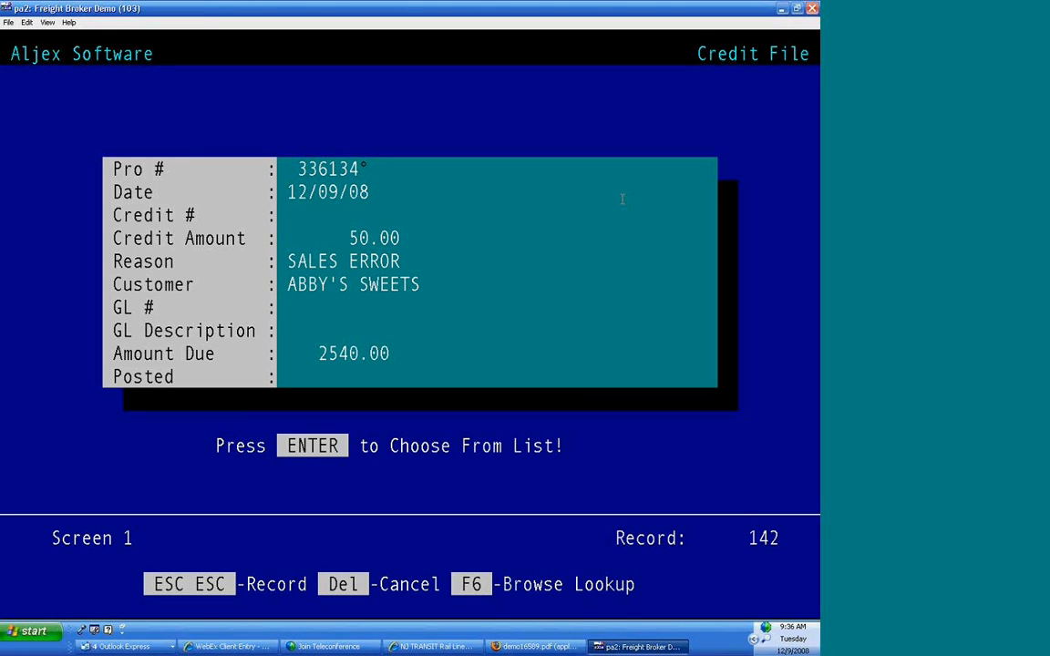
left_click_drag(609, 439, 220, 462)
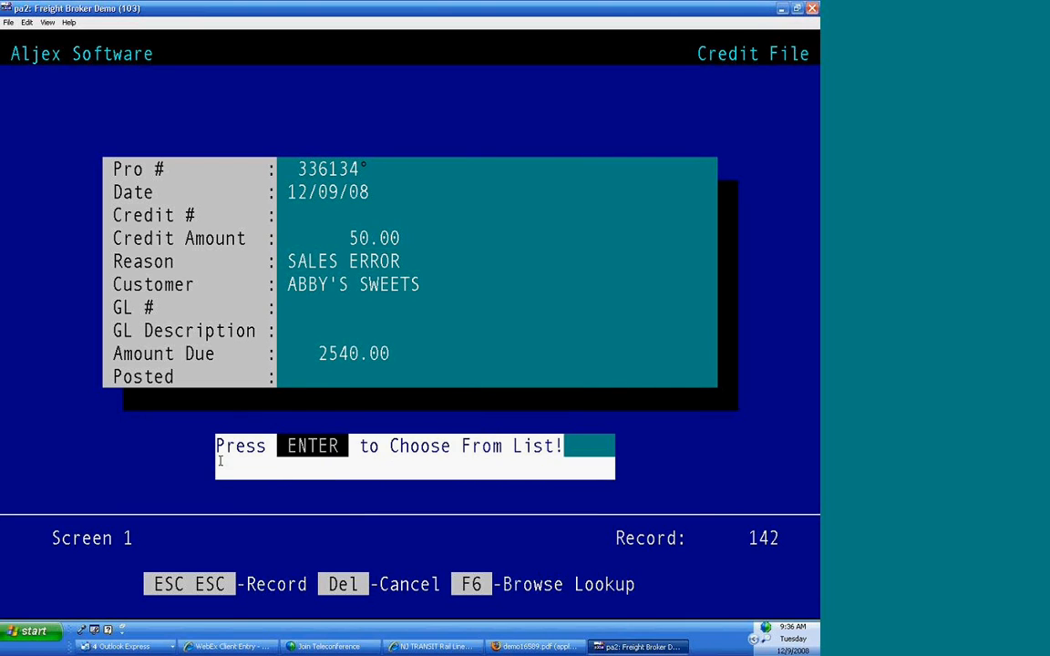
left_click(126, 422)
left_click(126, 442)
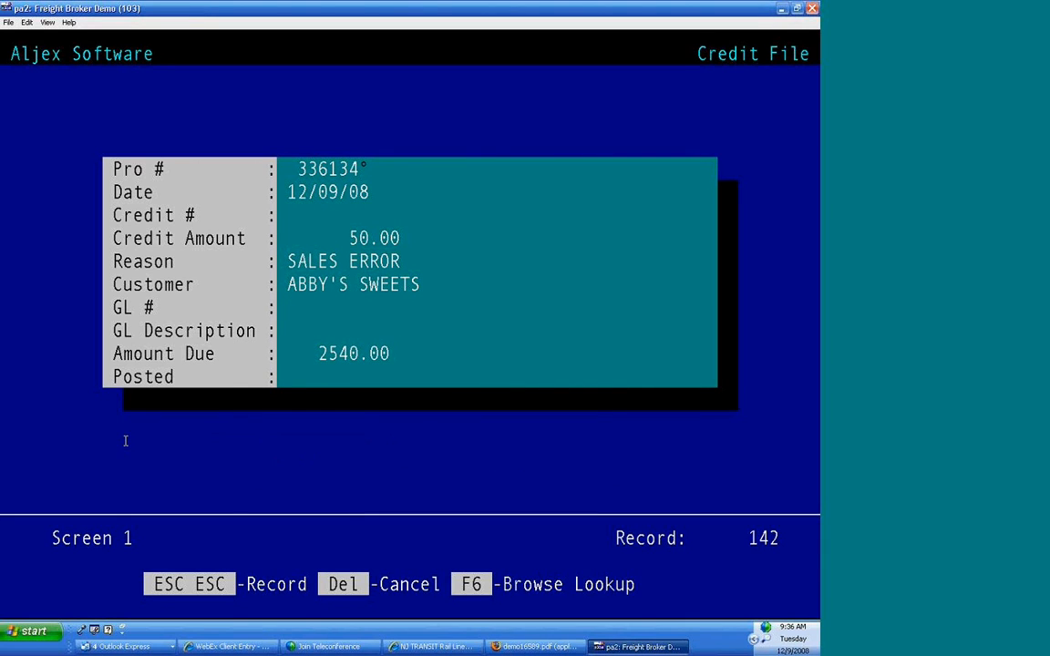
Step: Assign GL account 4000-00 Sales to the credit, record it and exit the credit file
key("Return")
key("Page_Down")
key("Page_Down")
key("Page_Down")
key("Page_Down")
key("Page_Down")
key("Page_Up")
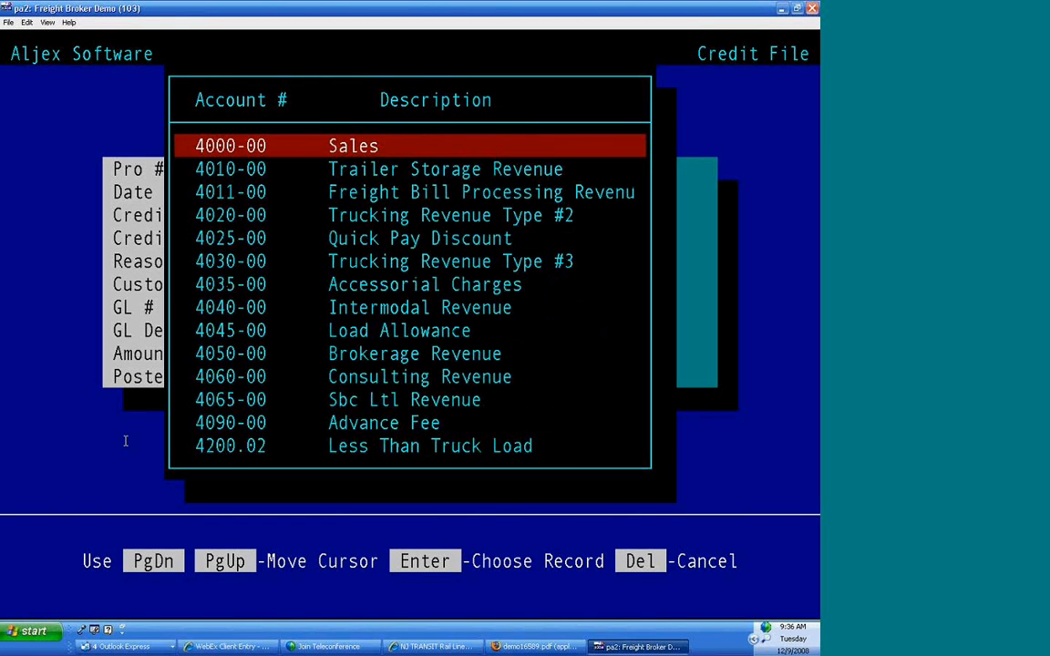
key("Return")
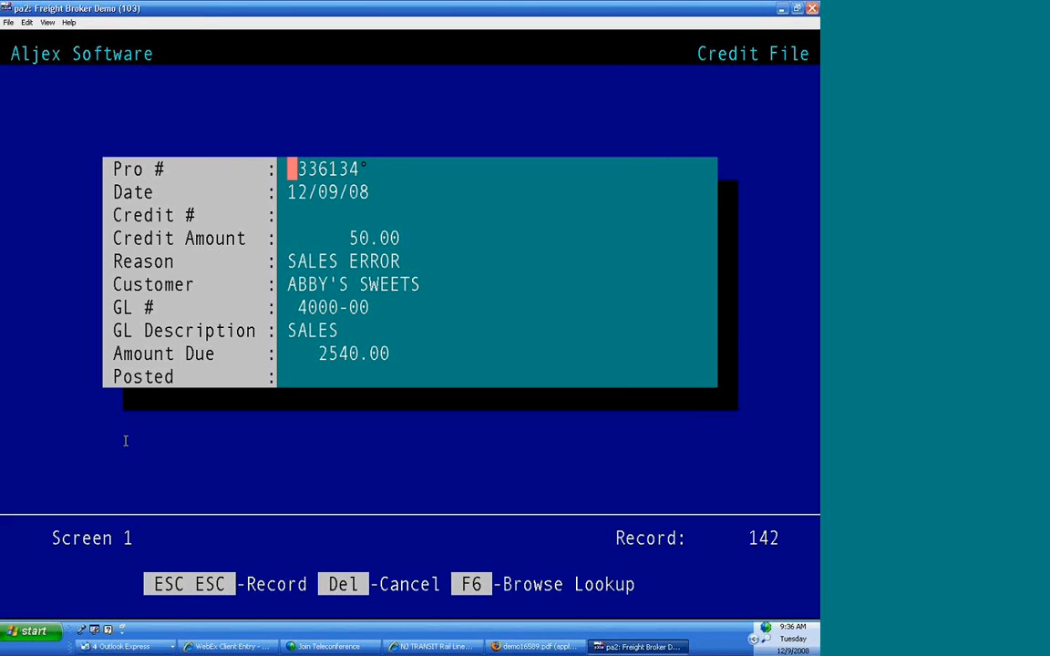
key("Escape")
key("Escape")
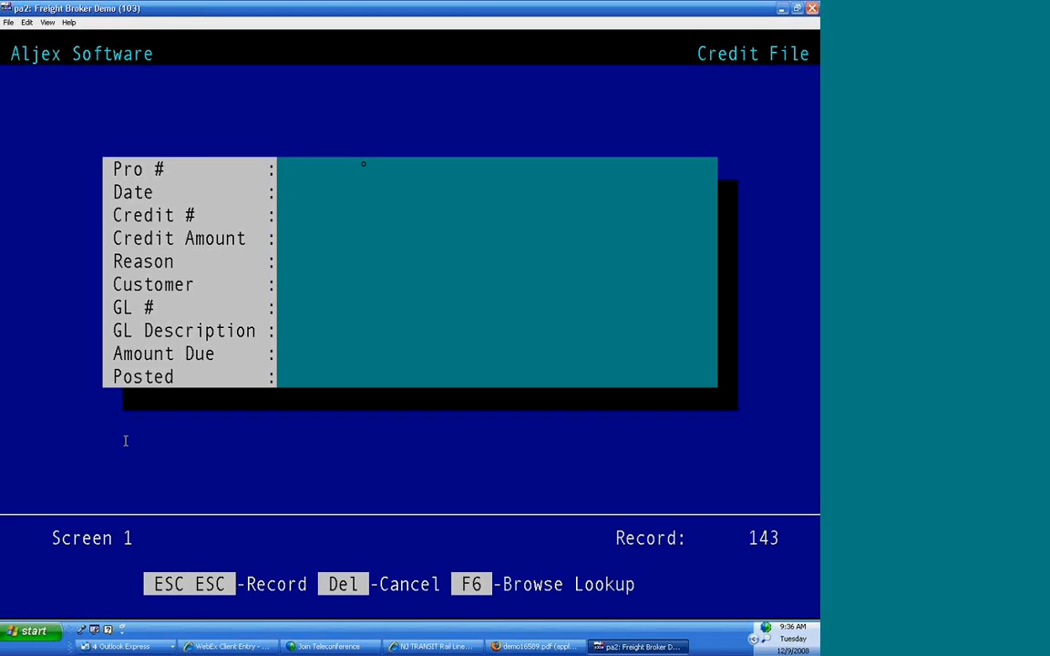
key("Delete")
key("y")
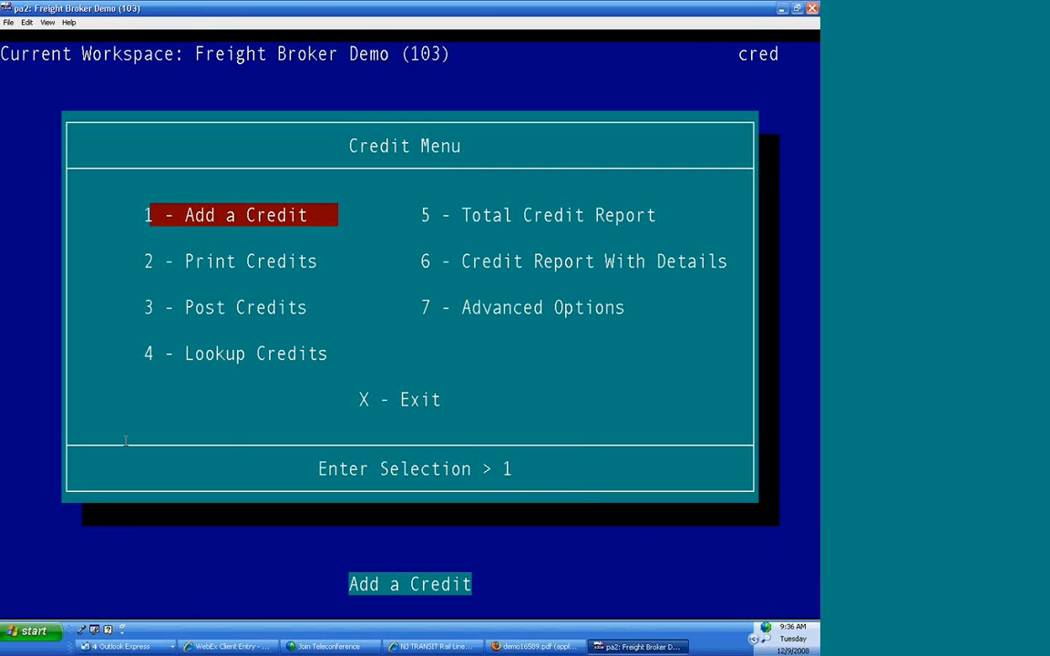
Step: Print the list of issued but unposted credits as PDF and put the report away after viewing it
key("Down")
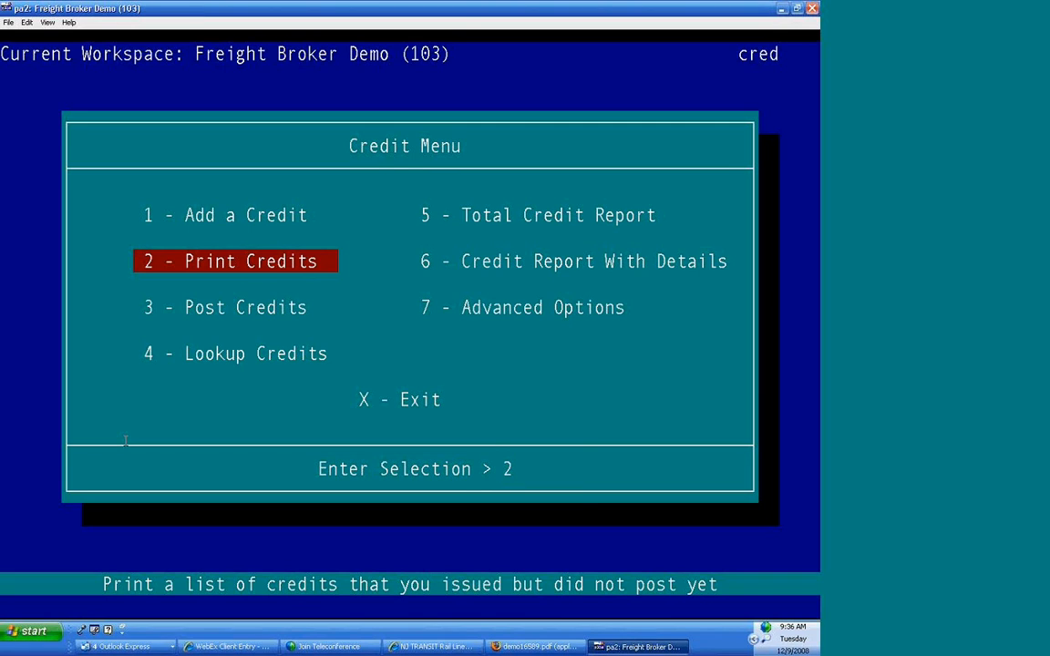
key("Return")
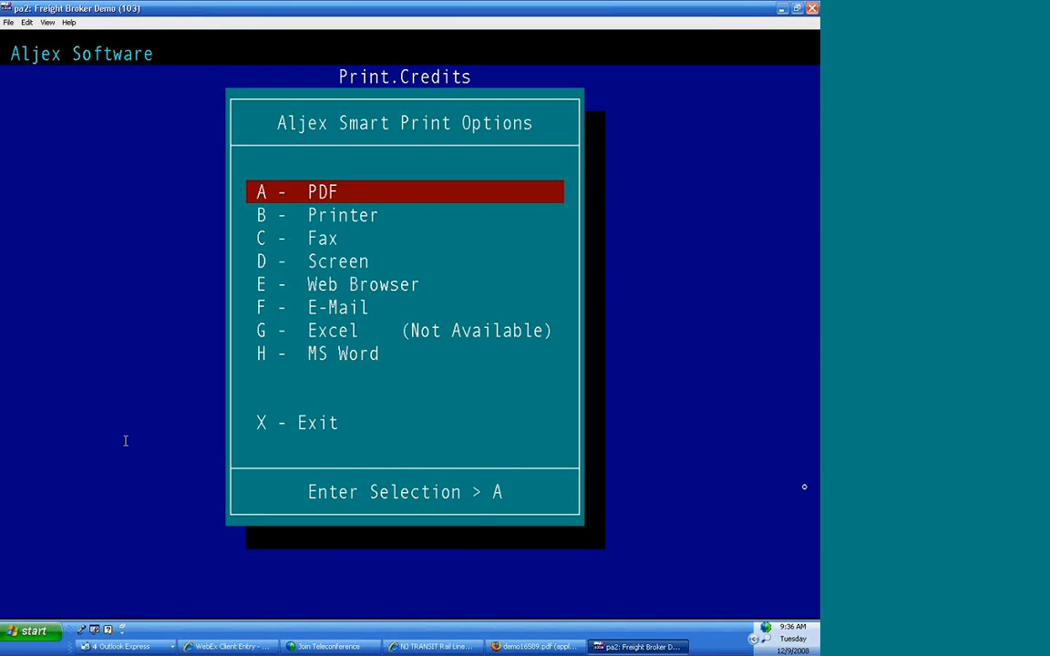
key("Return")
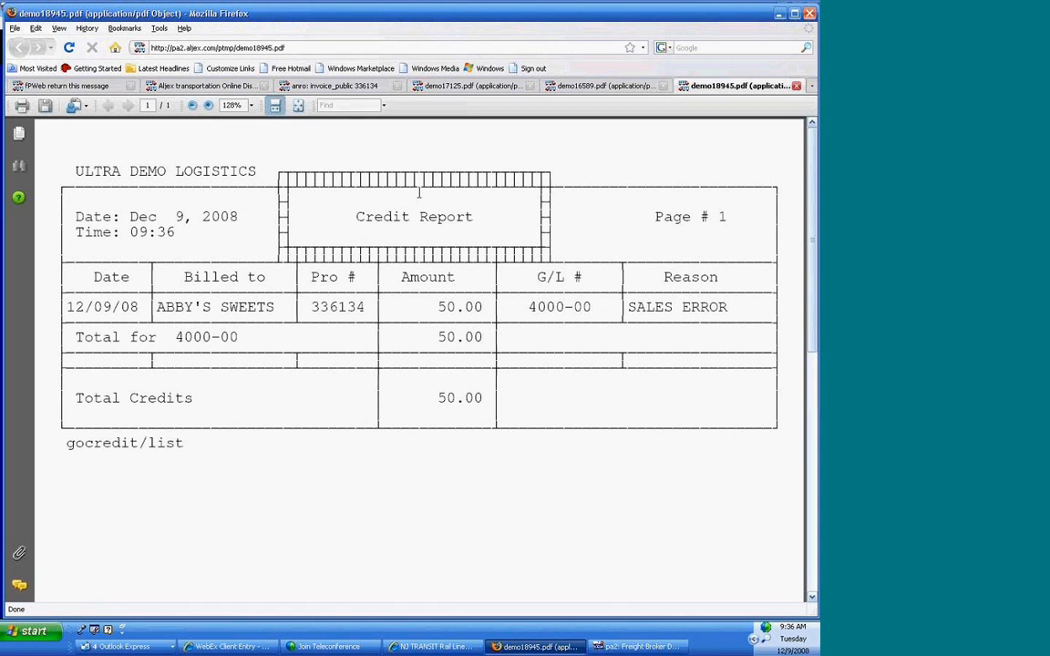
left_click(782, 14)
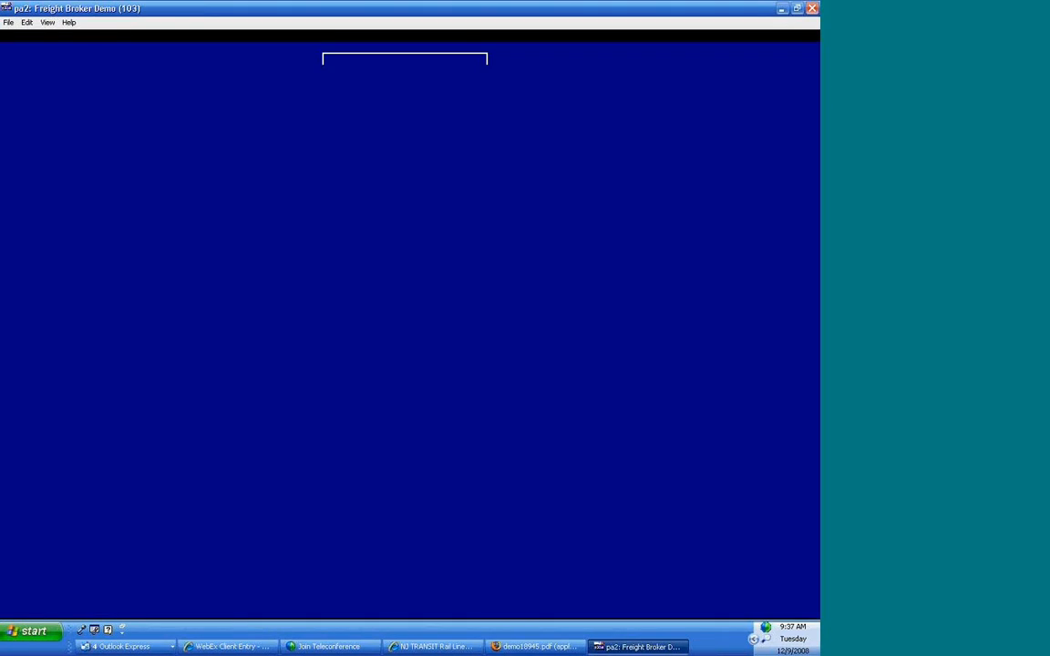
Step: Post the credits, confirm the posting and return to the Invoicing Menu
type("3")
key("Return")
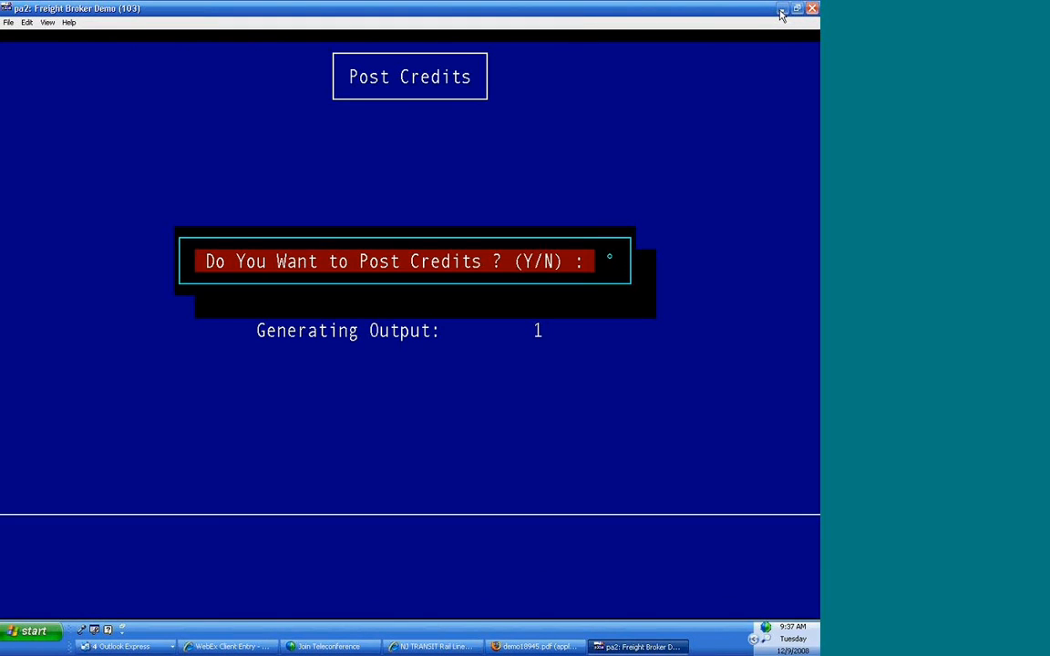
key("y")
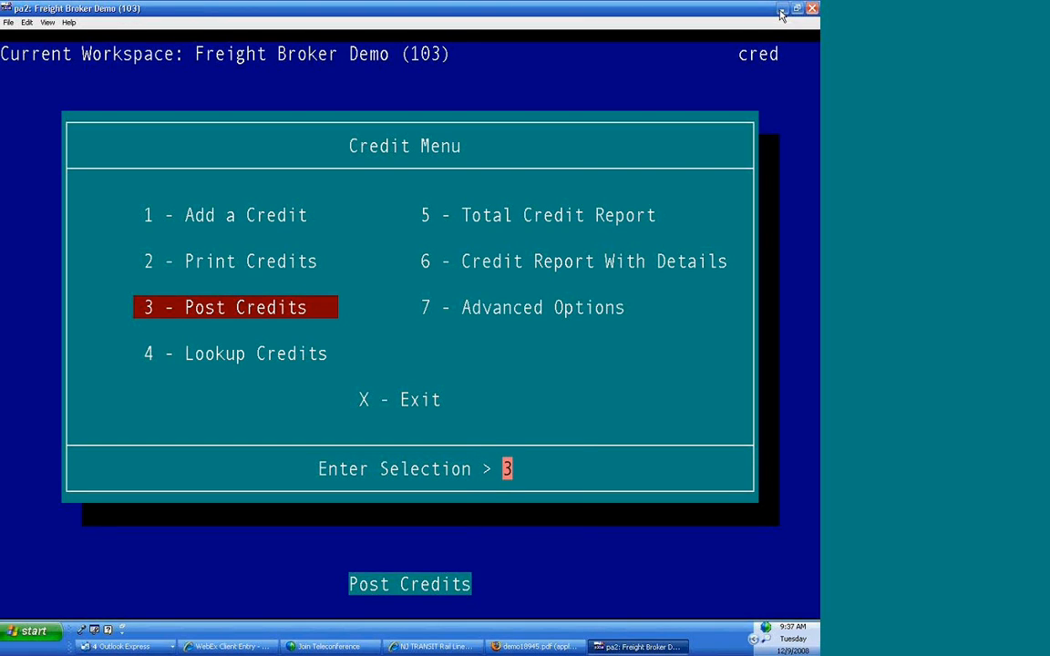
key("Return")
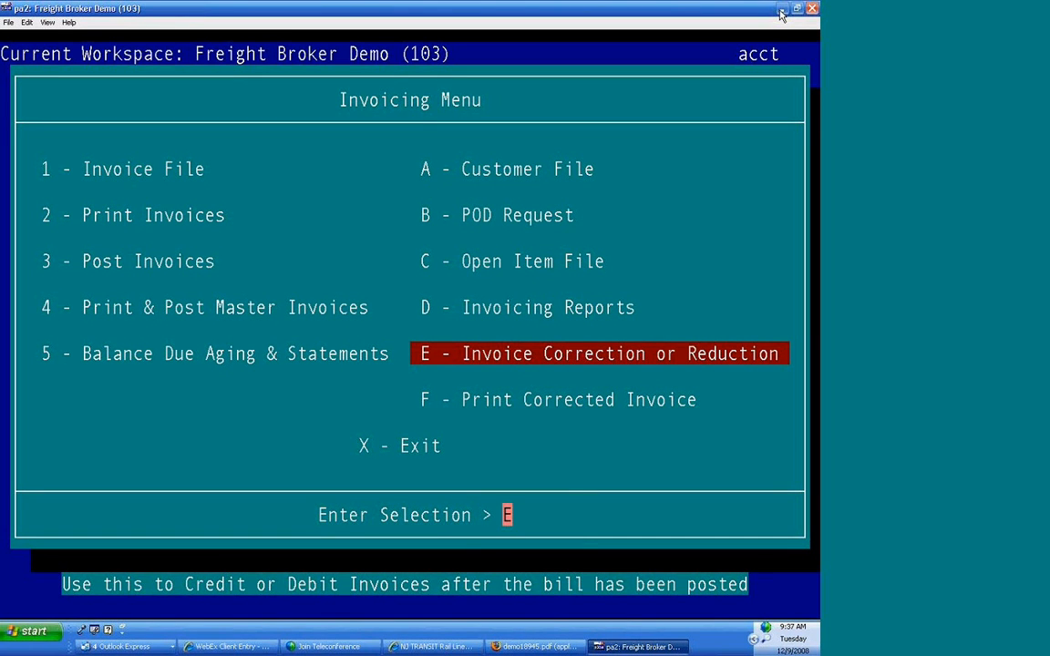
Step: Start printing a corrected invoice and enter the credited shipment's Pro number as the invoice to print
key("Down")
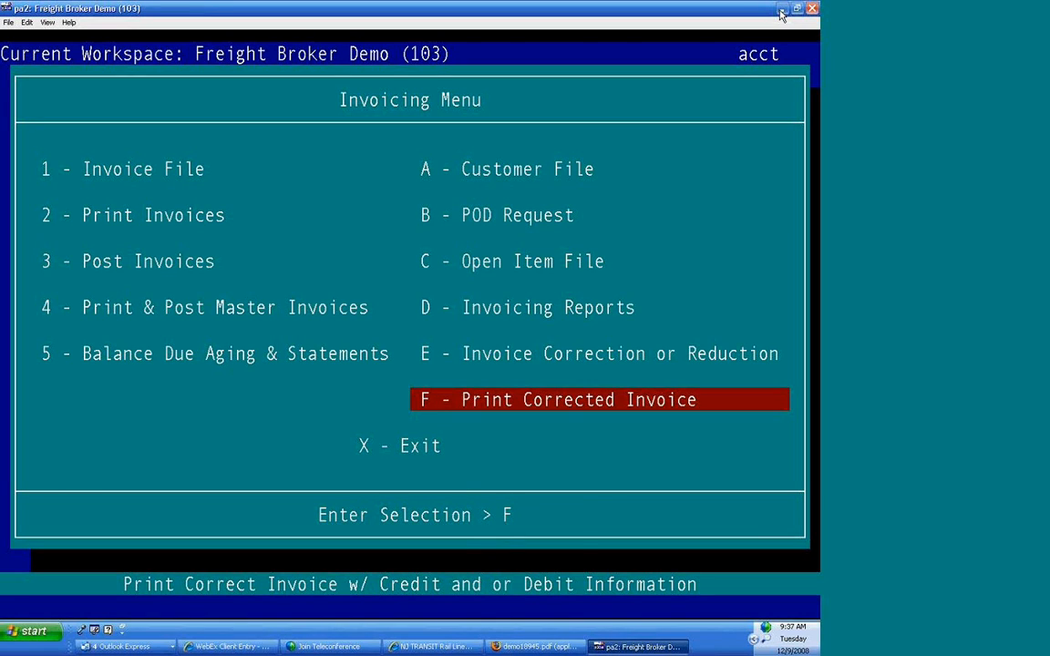
key("Return")
type("336134")
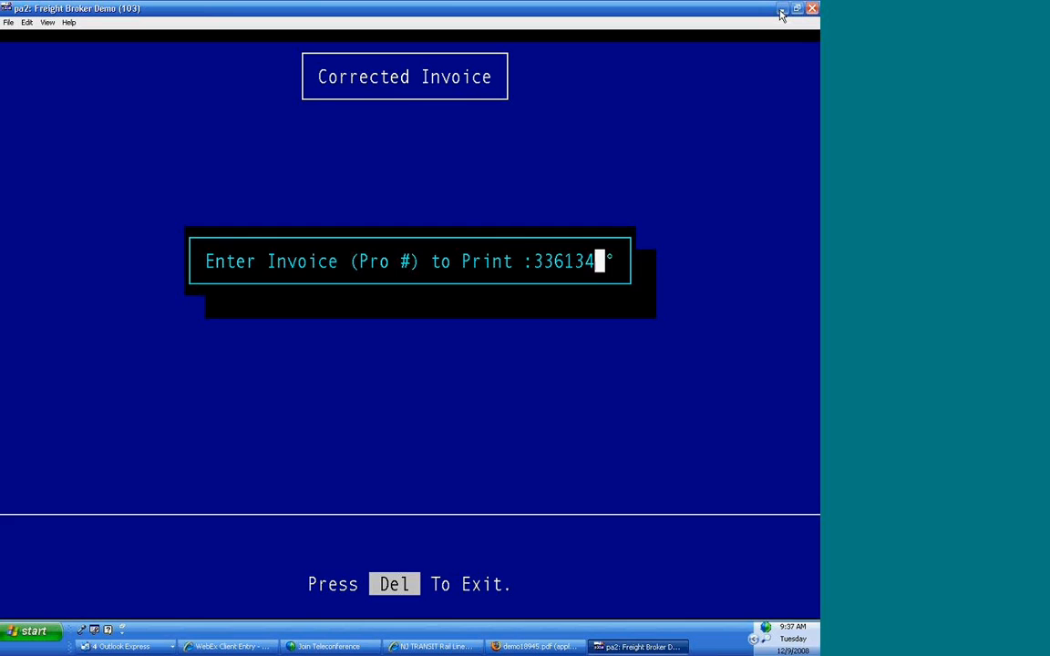
key("Return")
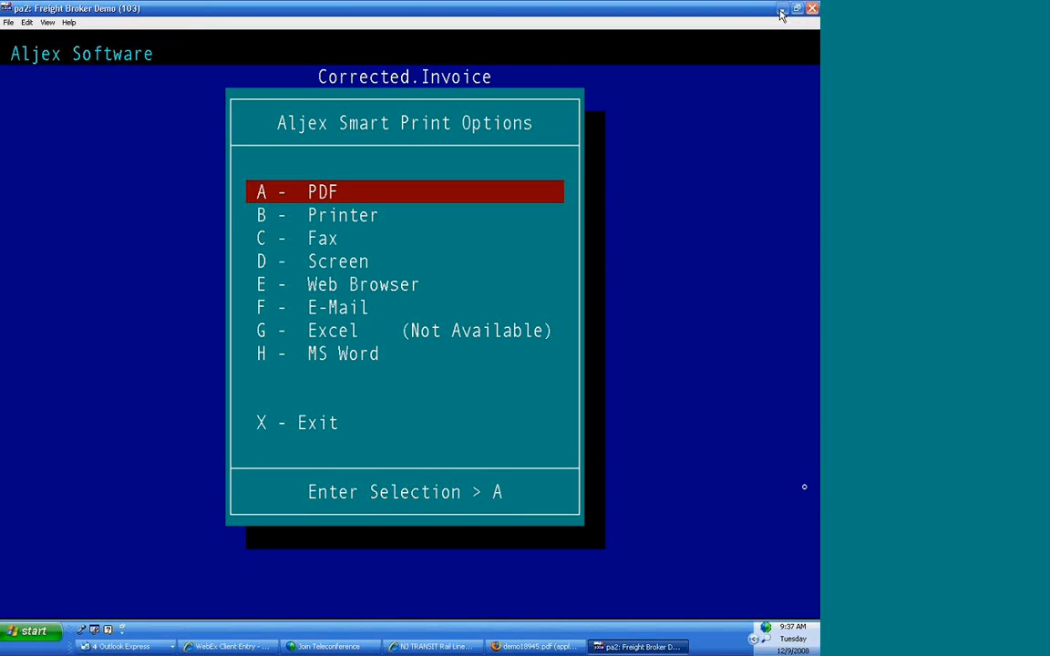
key("Down")
key("Down")
key("Down")
key("Down")
key("Down")
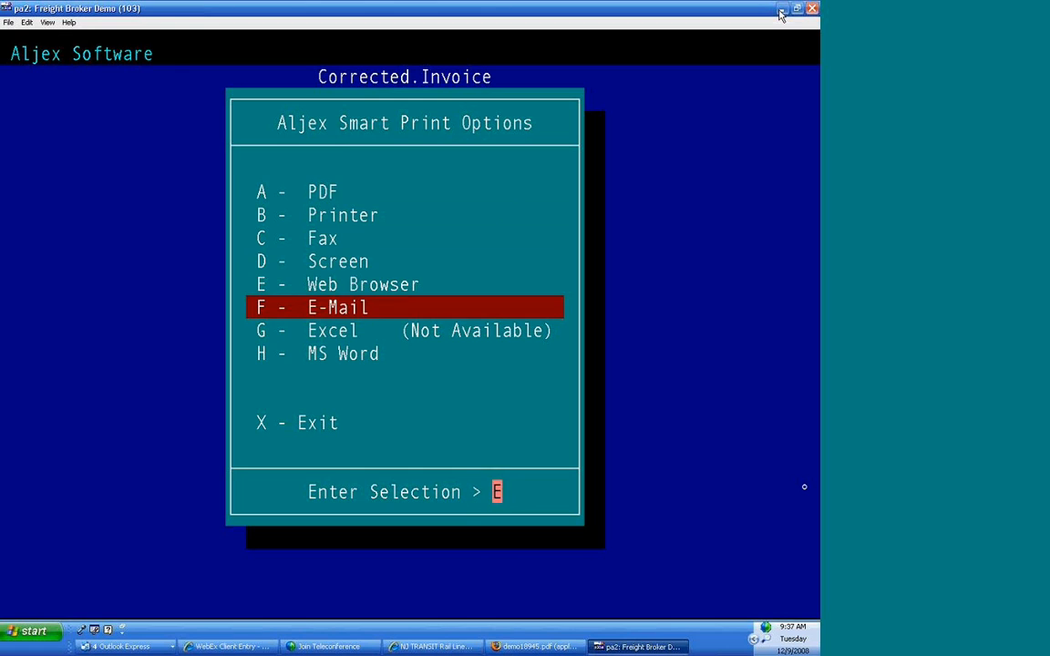
key("Up")
key("Up")
key("Up")
key("Up")
key("Up")
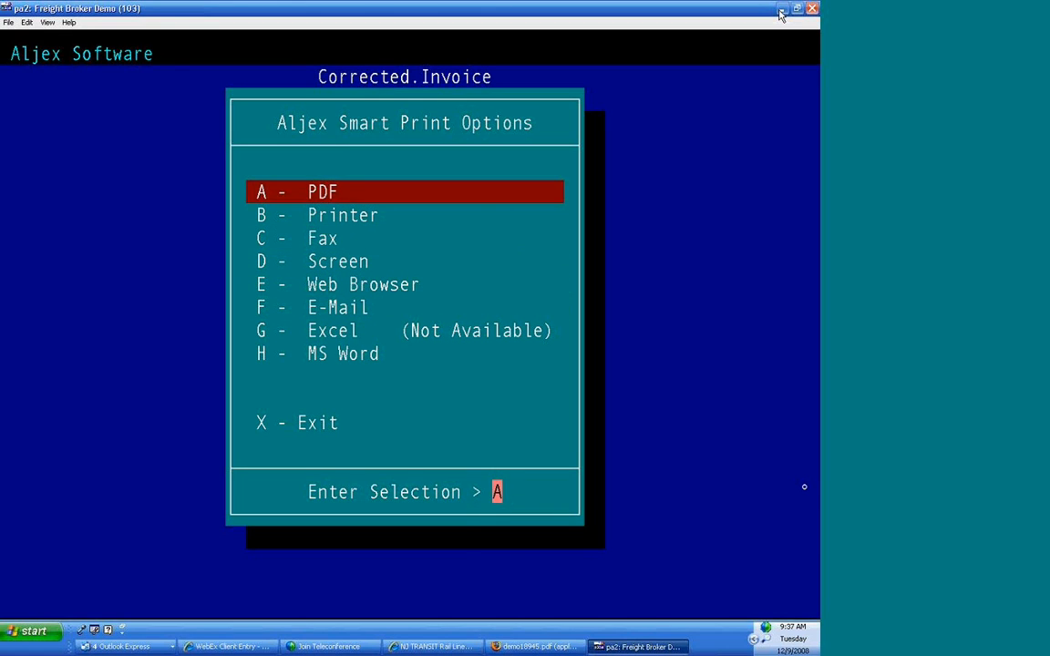
Step: Output the corrected invoice as PDF and check the title and Pro number in its header
key("Return")
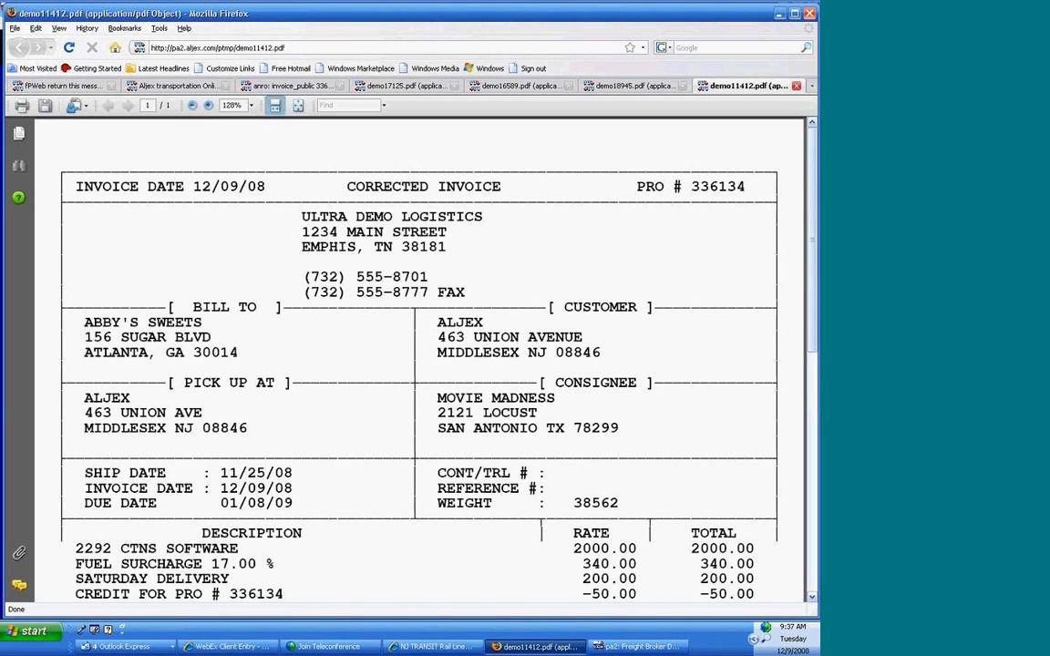
left_click_drag(526, 186, 745, 186)
left_click(629, 232)
left_click(563, 228)
Step: Examine the corrected invoice's charges, the credit line with its reason, and the balance due
scroll(563, 228, "down", 5)
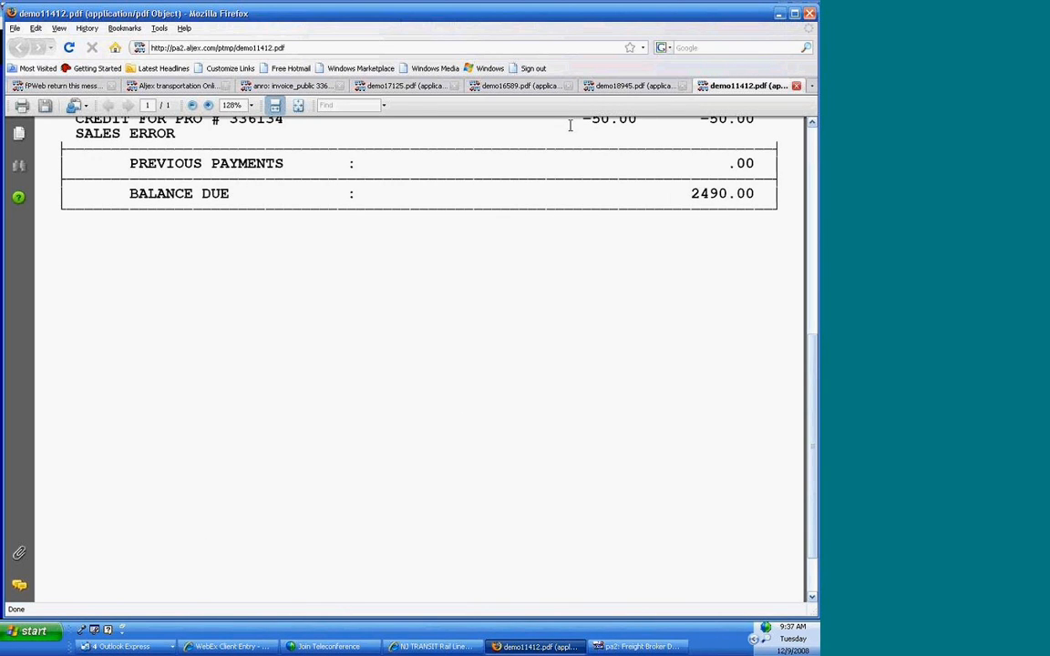
scroll(570, 125, "up", 3)
scroll(597, 283, "up", 4)
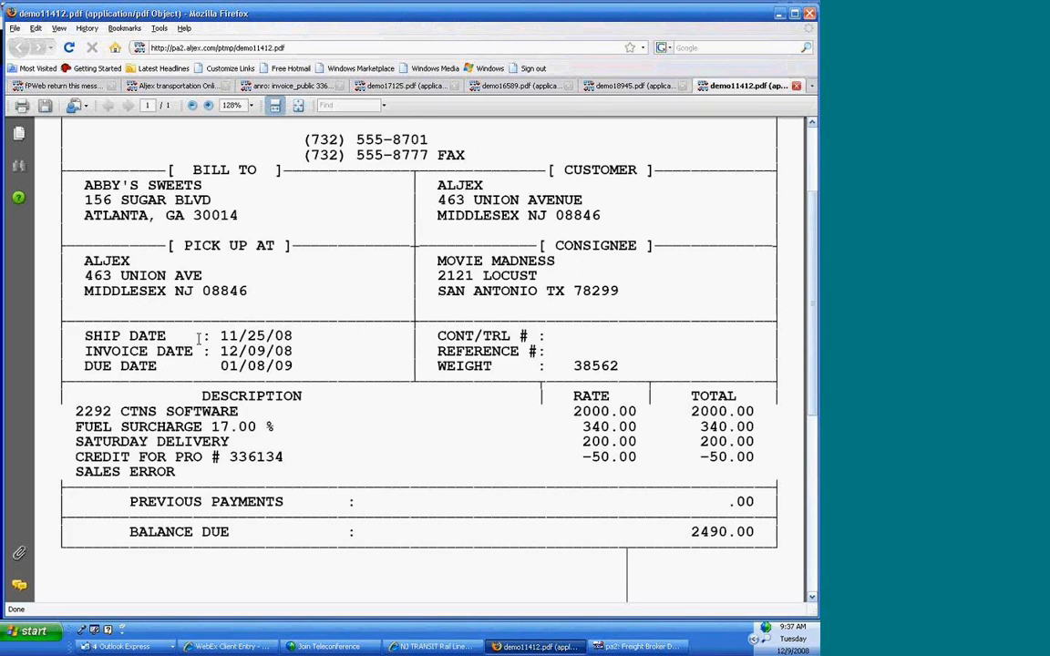
scroll(198, 337, "up", 2)
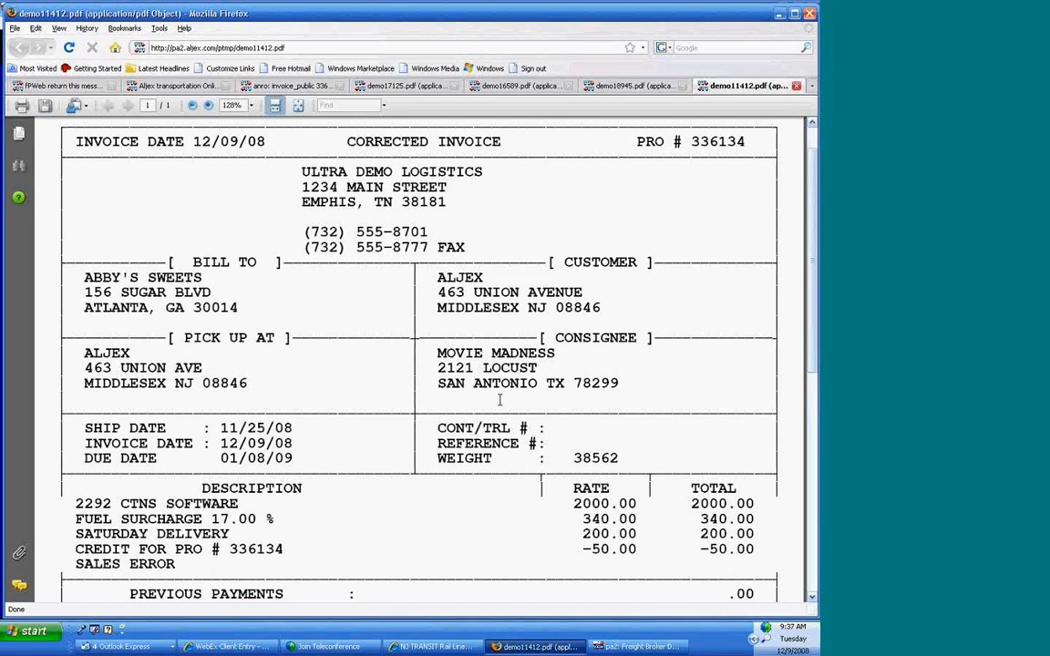
scroll(626, 560, "down", 2)
scroll(500, 399, "down", 1)
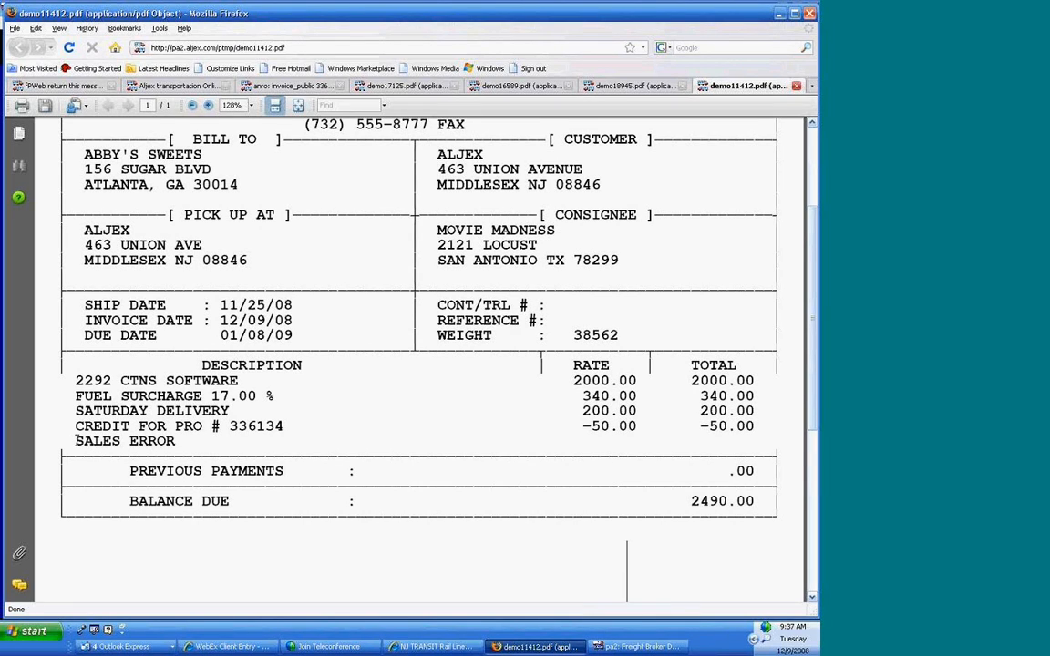
left_click_drag(580, 426, 755, 426)
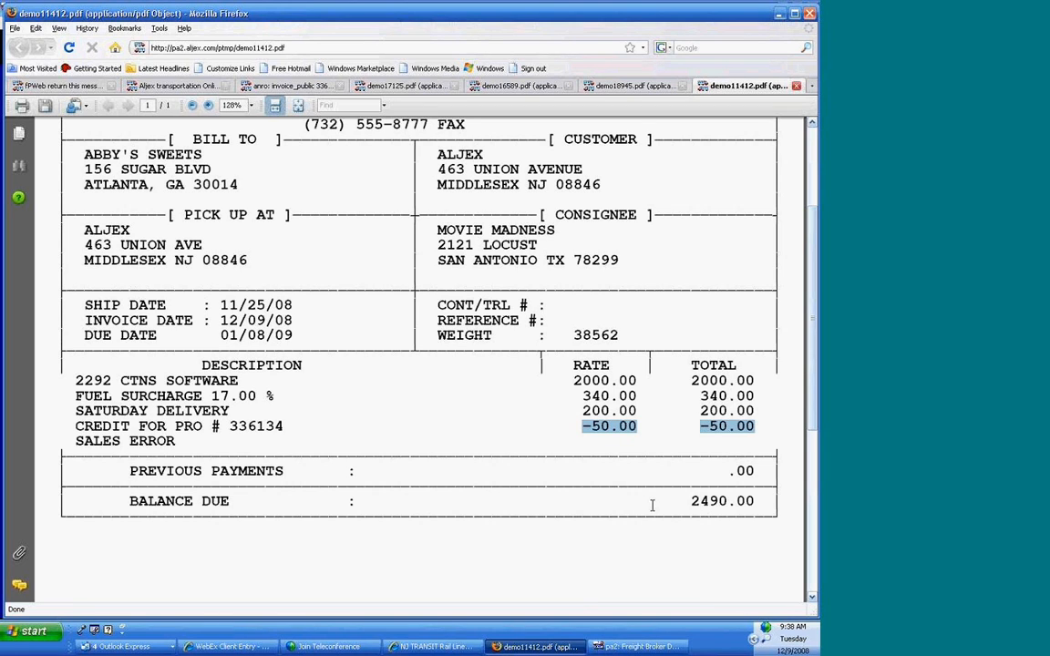
left_click_drag(654, 506, 683, 509)
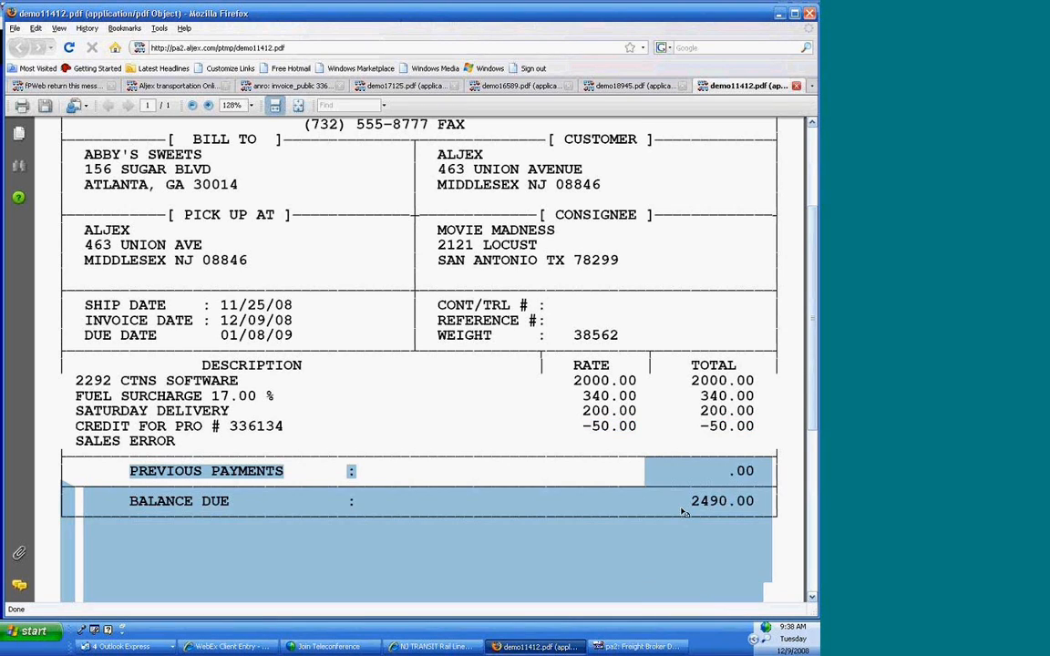
left_click(597, 518)
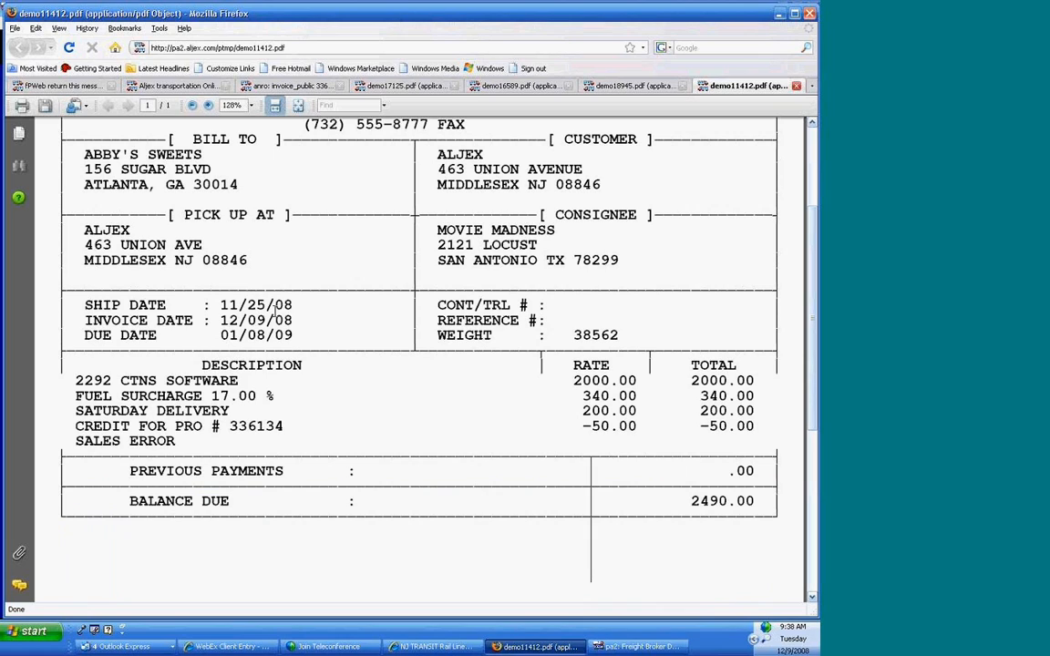